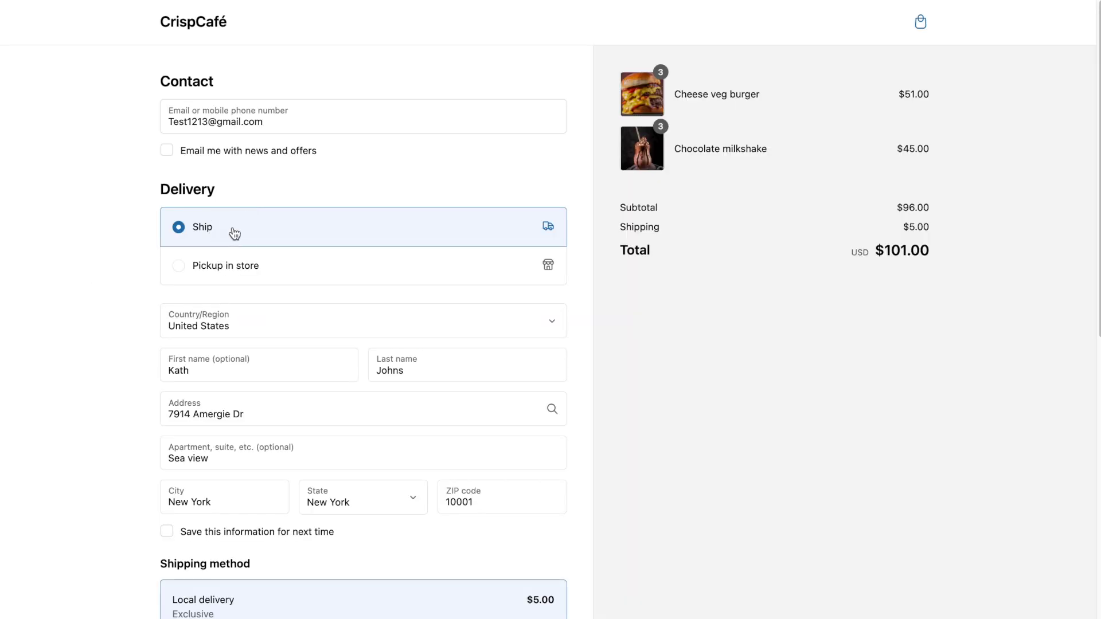
- Switch the CrispCafé checkout to free in-store pickup at the New York location
scroll(319, 372, down, 1)
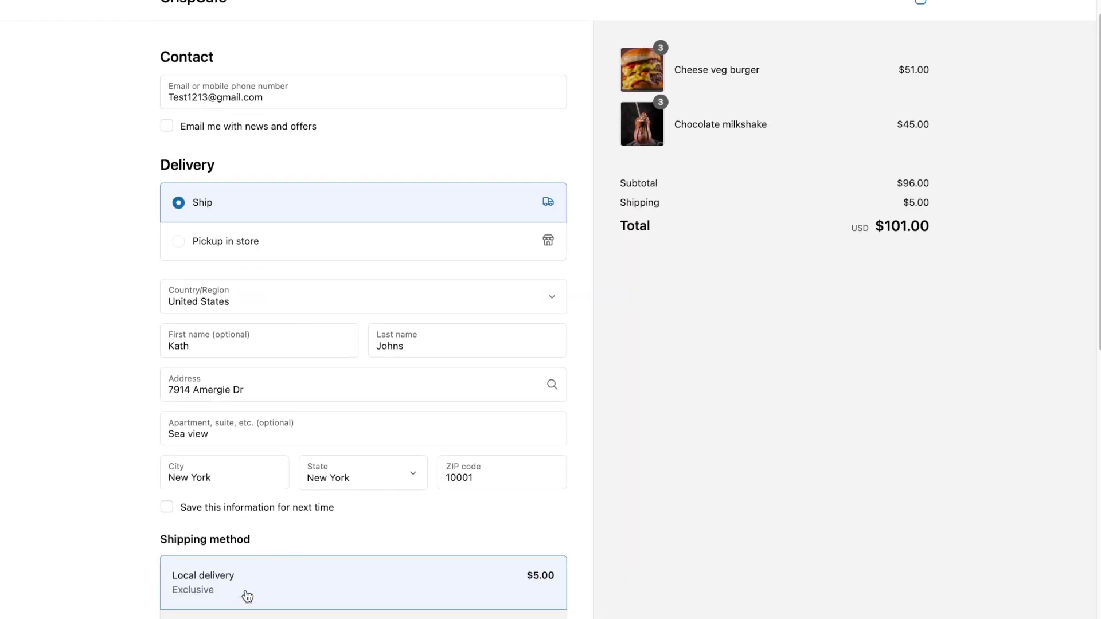
click(179, 243)
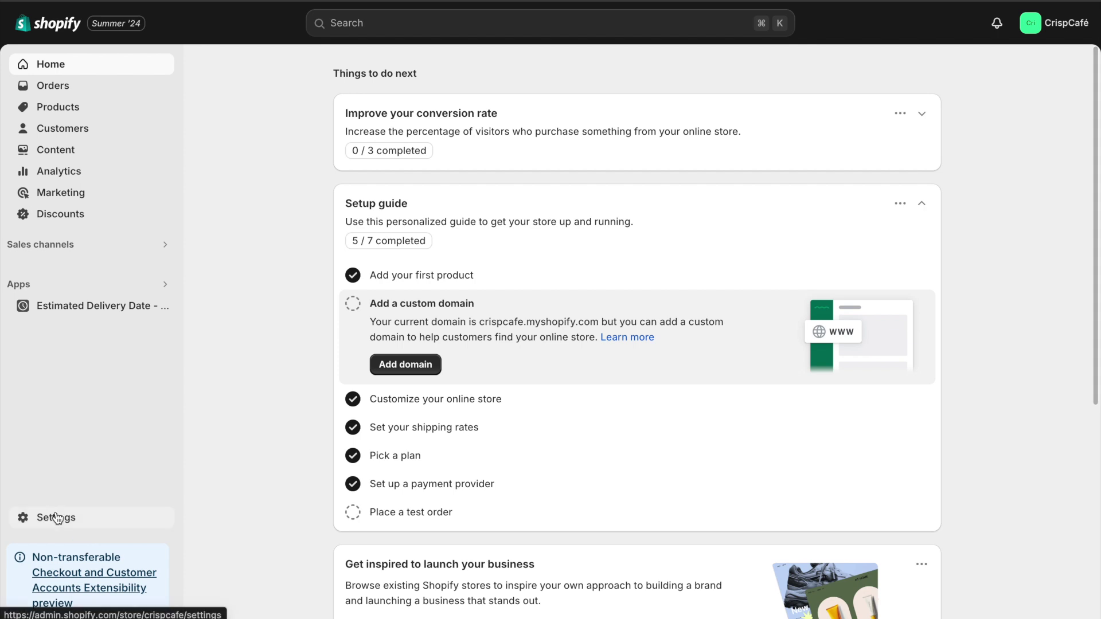
- Begin a new store location under Settings > Locations with United States as its country
click(56, 518)
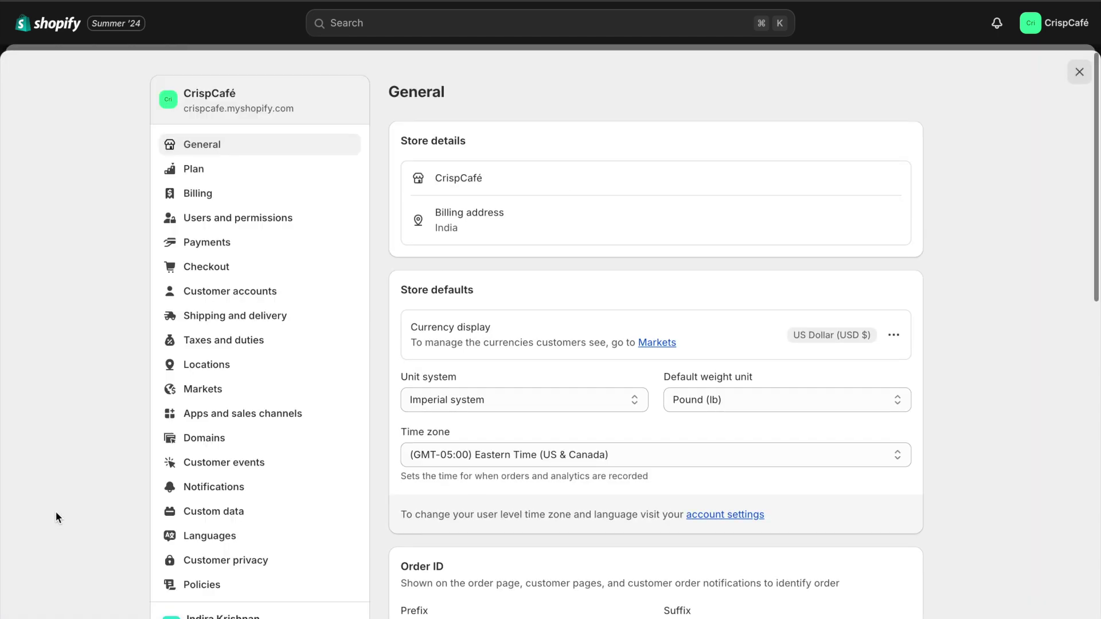
click(228, 373)
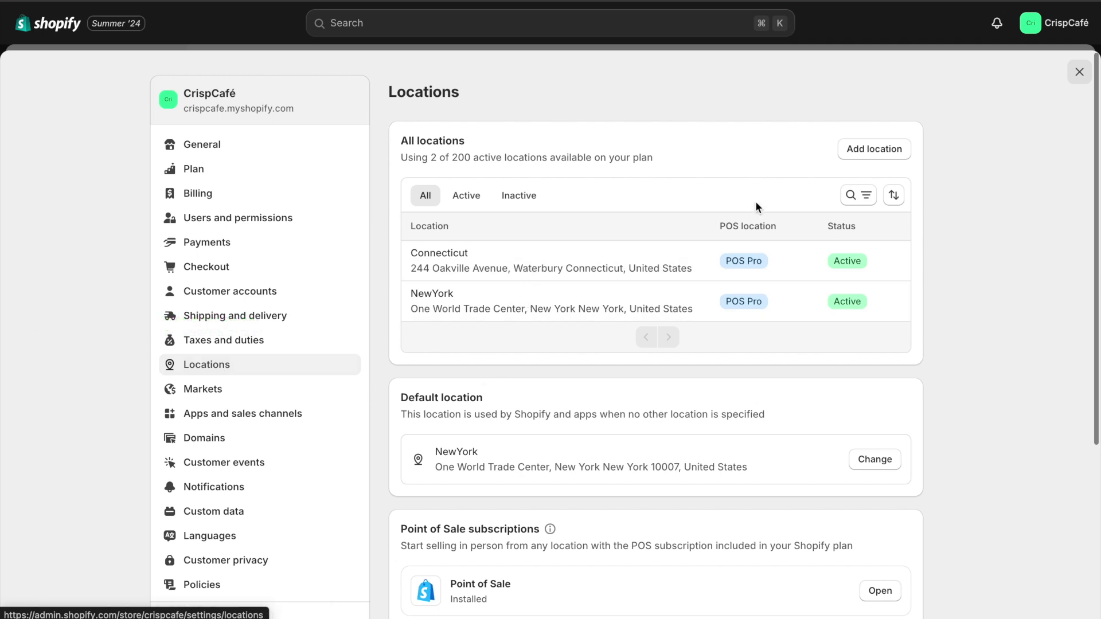
click(854, 150)
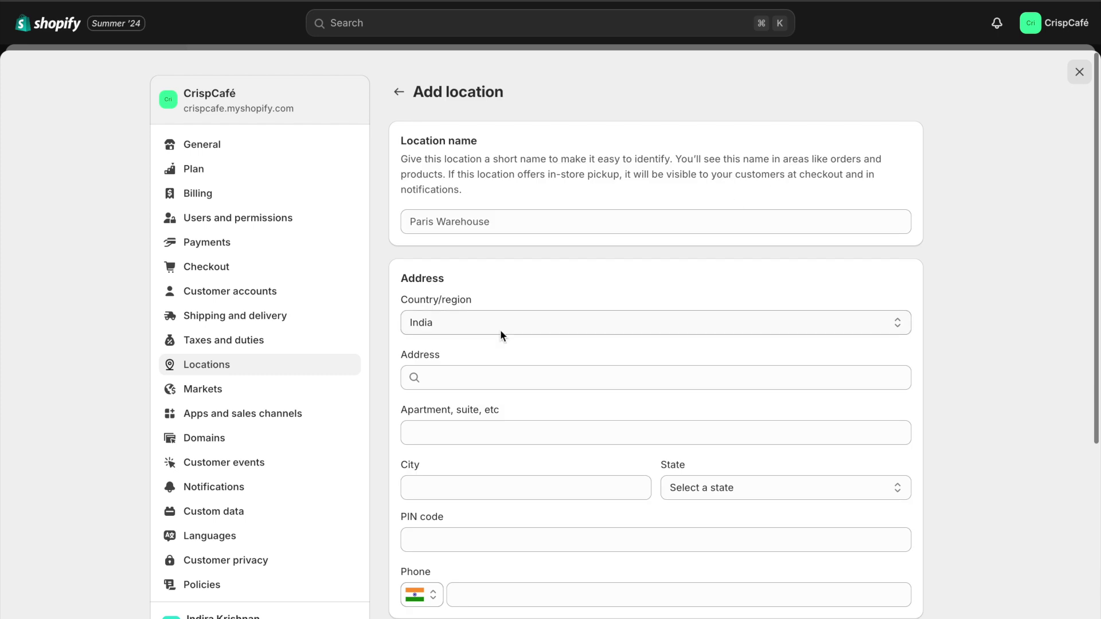
click(500, 328)
text(united)
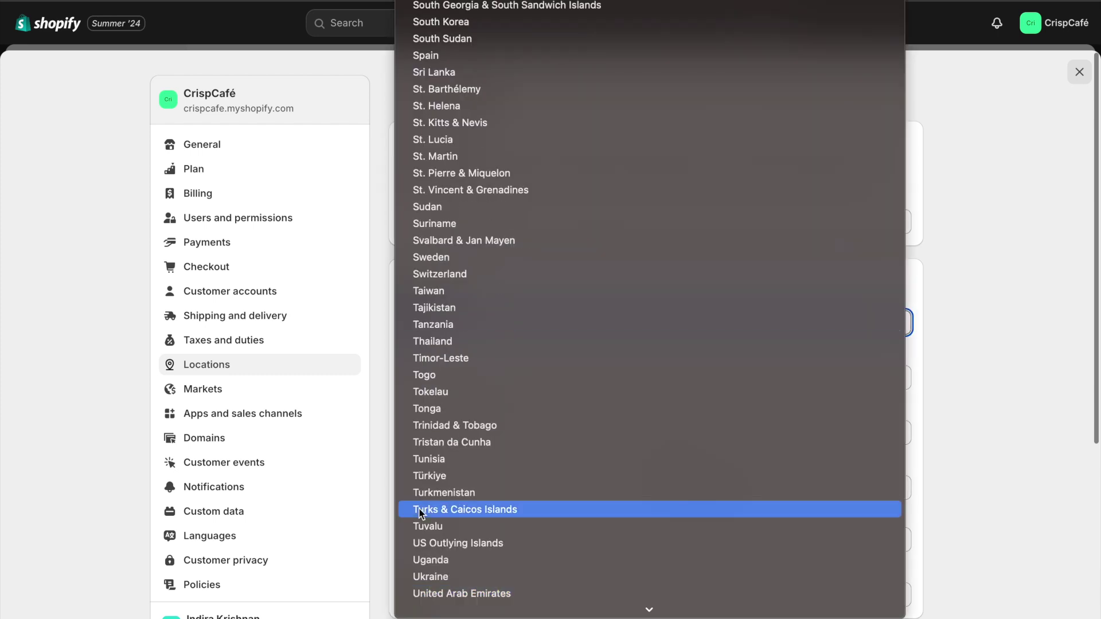
scroll(463, 598, down, 1)
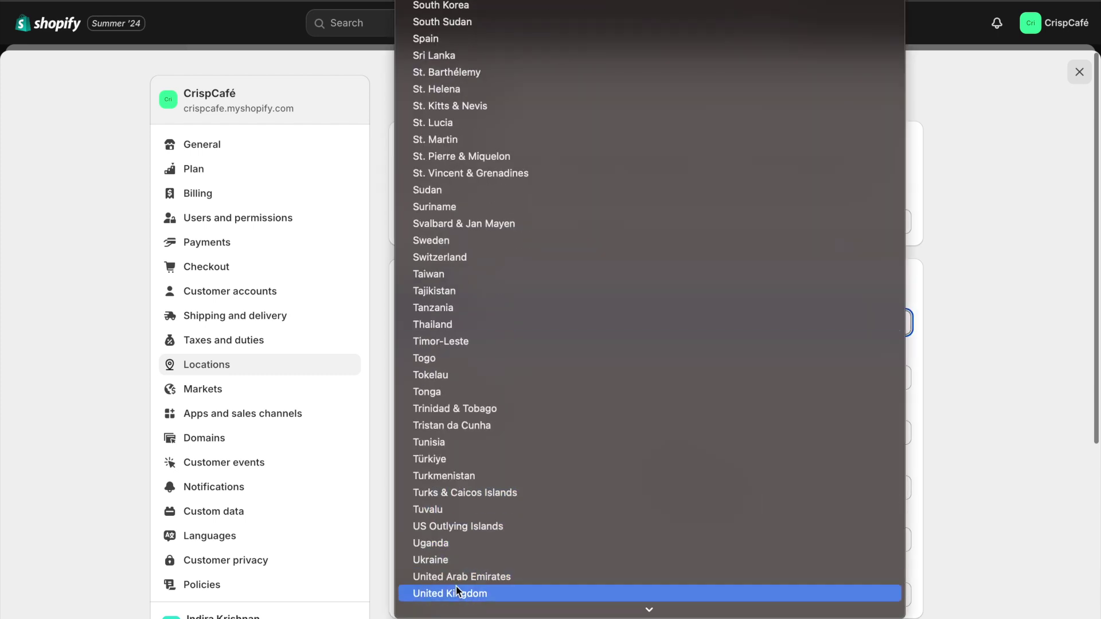
scroll(457, 590, down, 1)
click(457, 592)
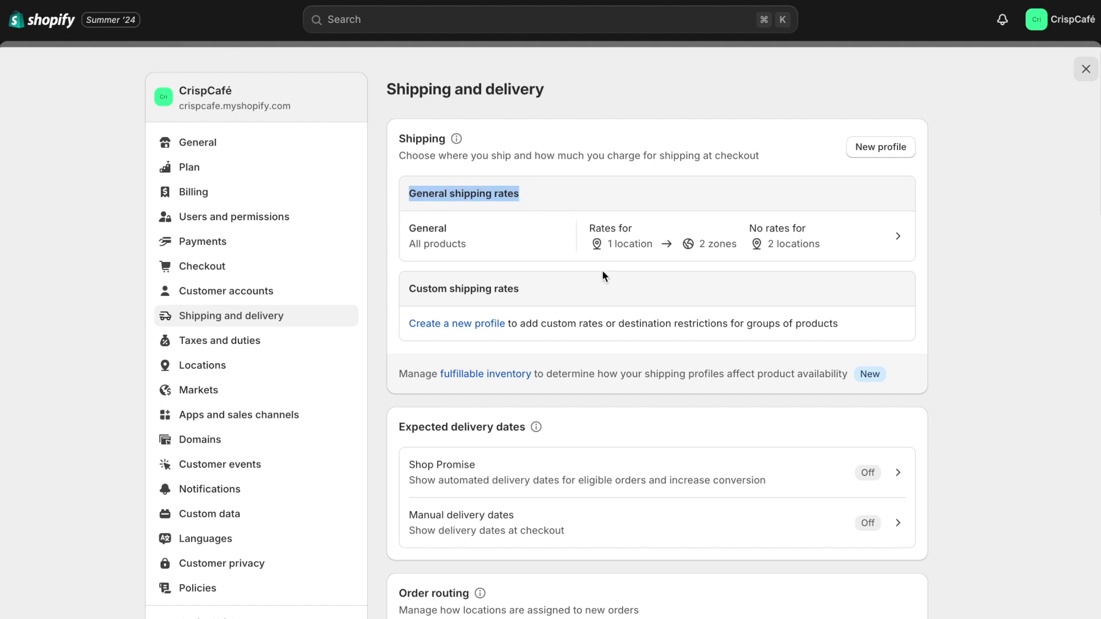
- Scroll the shipping settings down to the Local delivery and Pickup in store cards
scroll(602, 235, down, 1)
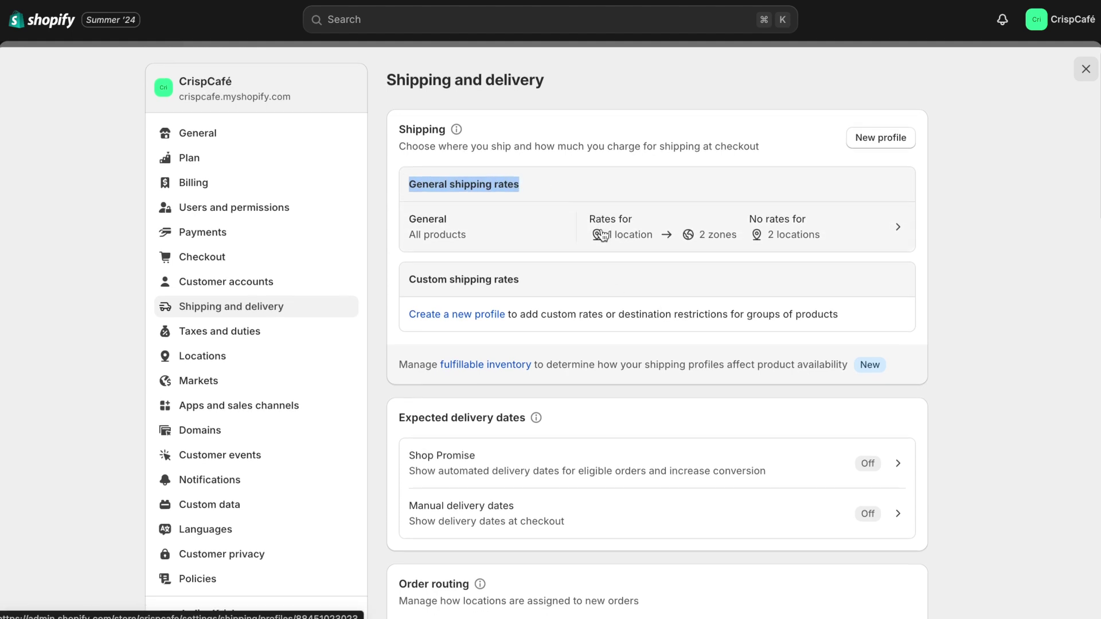
scroll(601, 235, down, 1)
scroll(585, 281, down, 10)
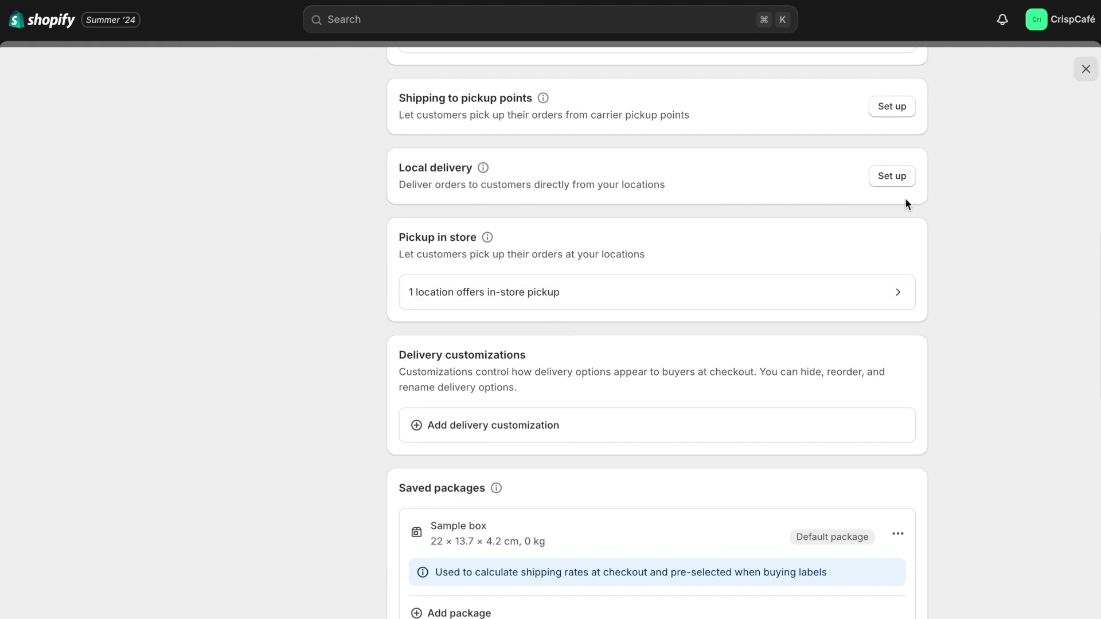
- Tick 'This location offers local delivery' for NewYork and choose Use ZIP codes
click(891, 178)
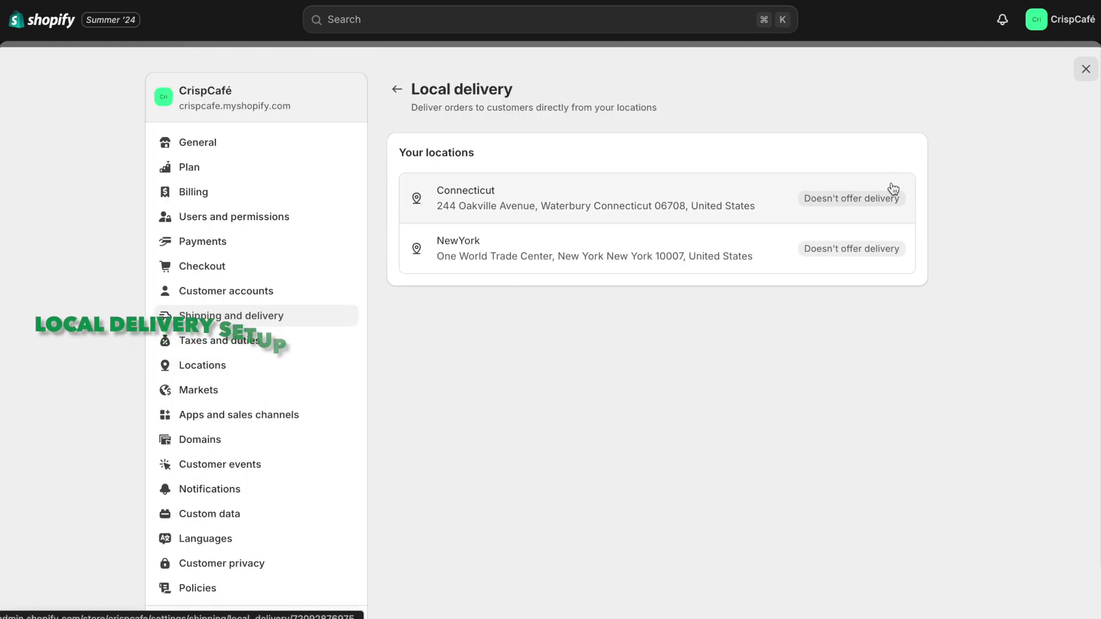
click(626, 261)
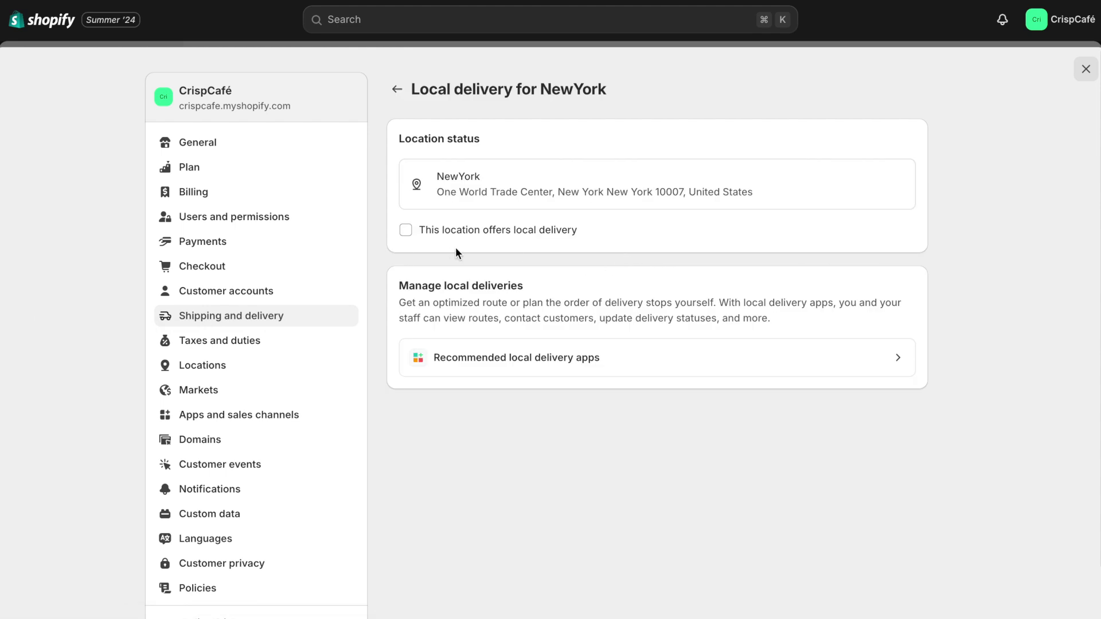
click(404, 232)
drag(422, 356, 491, 358)
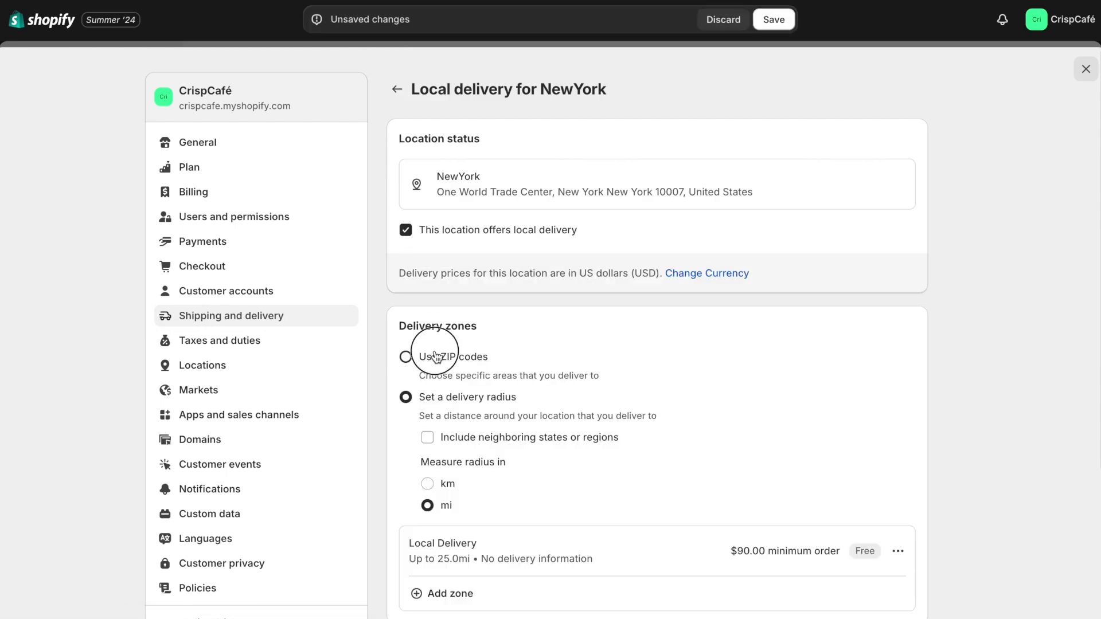
drag(519, 396, 393, 386)
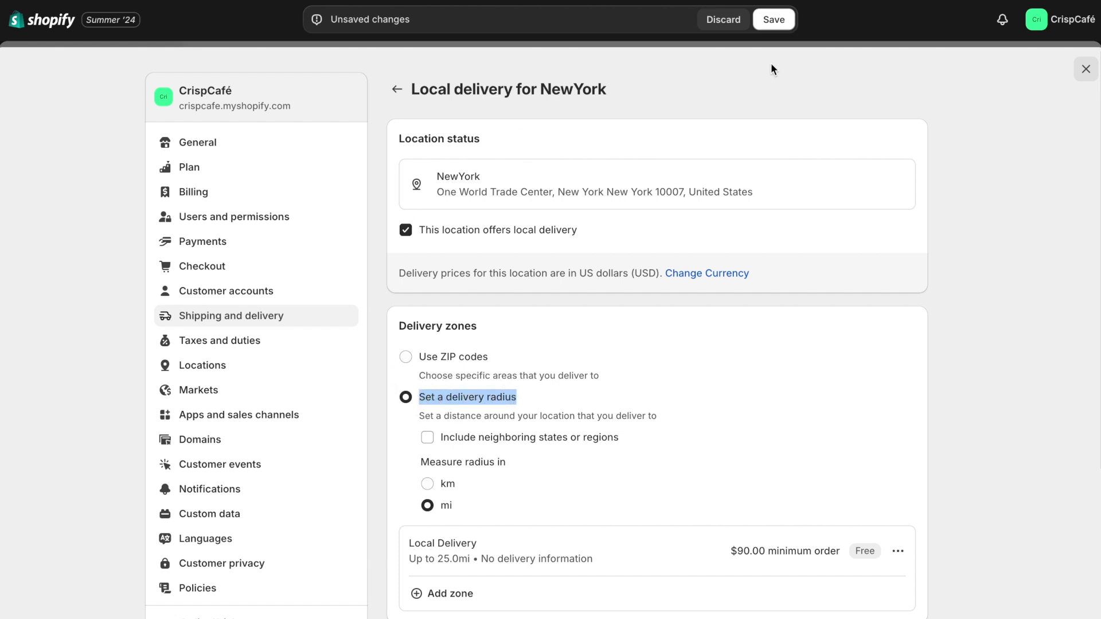
scroll(591, 166, down, 2)
click(409, 258)
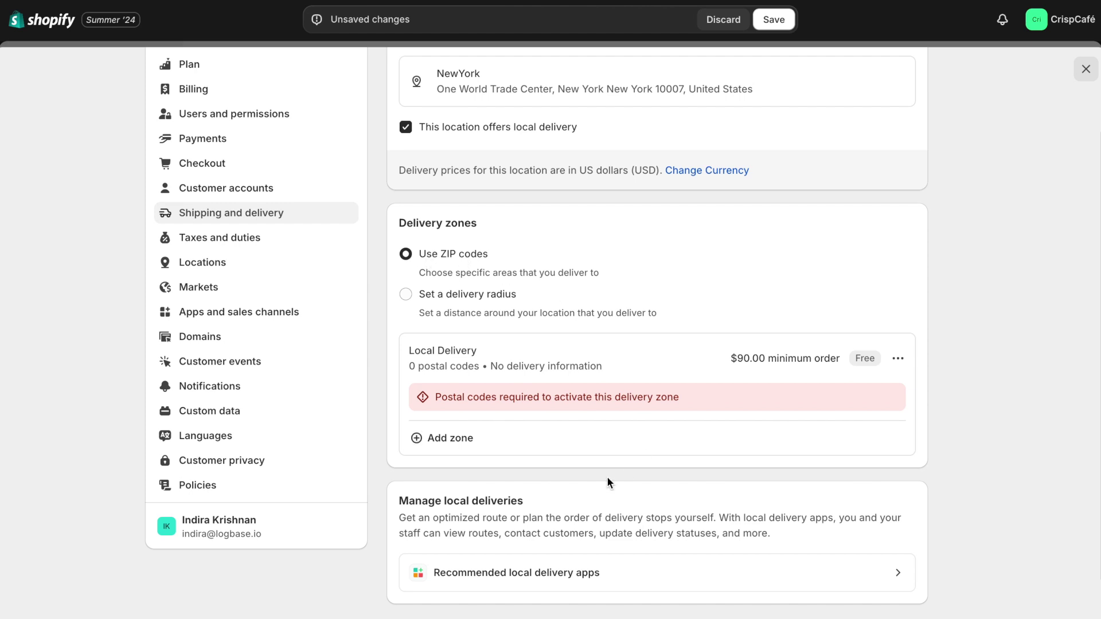
- Add a delivery zone for ZIP codes 10001–10010 with a 5.00 minimum order
click(460, 450)
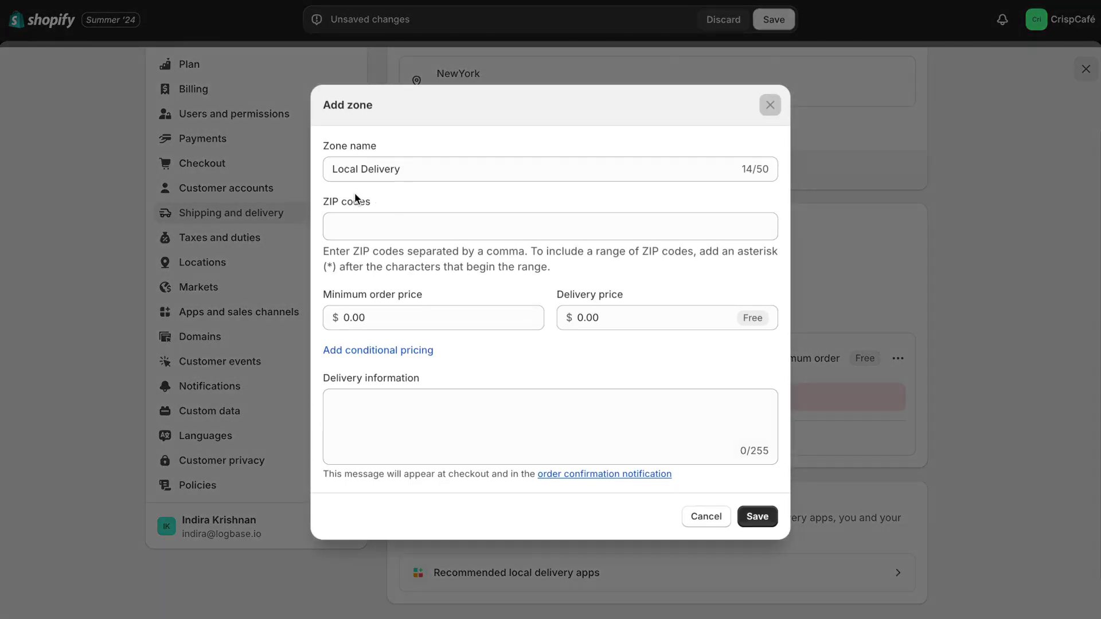
click(367, 231)
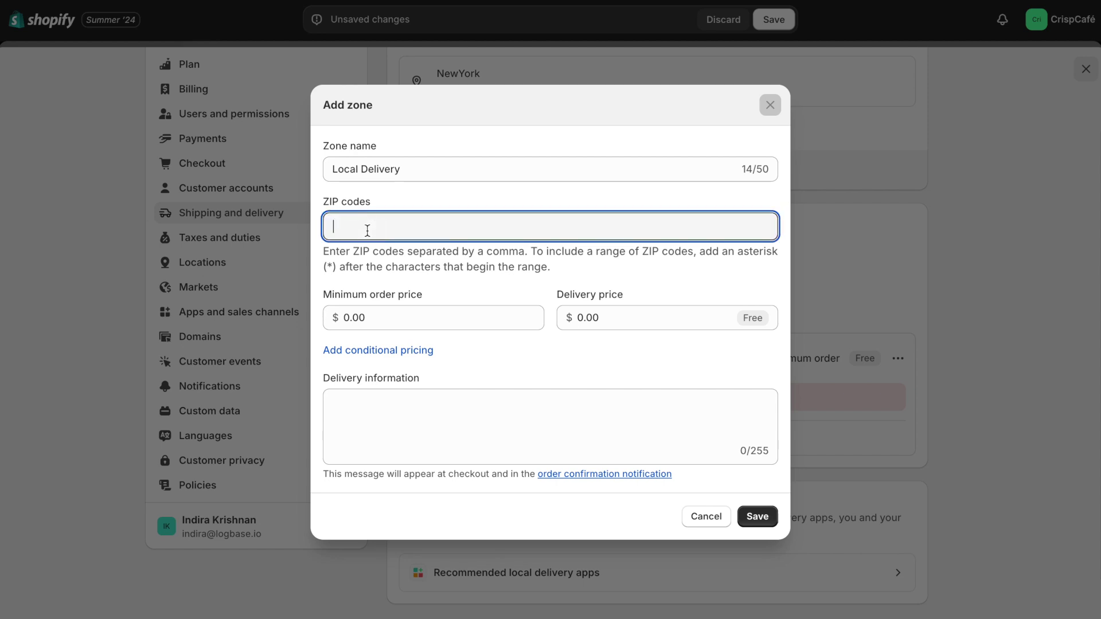
text(10001,10002,10003,10004,10005,10006,10007,10008,10009,10010)
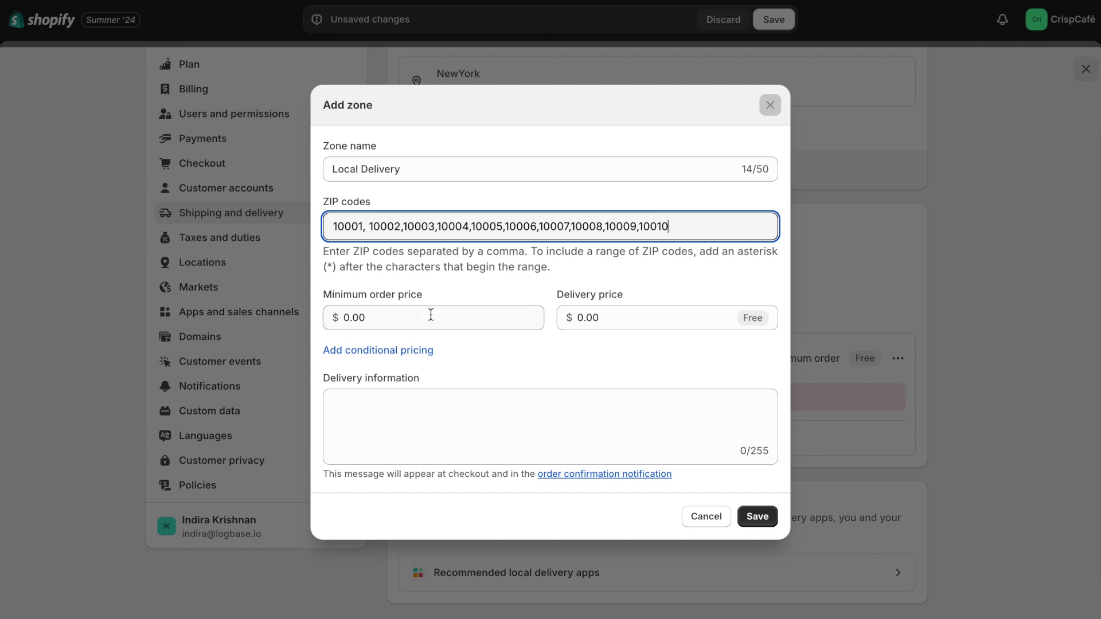
click(431, 317)
text(5.)
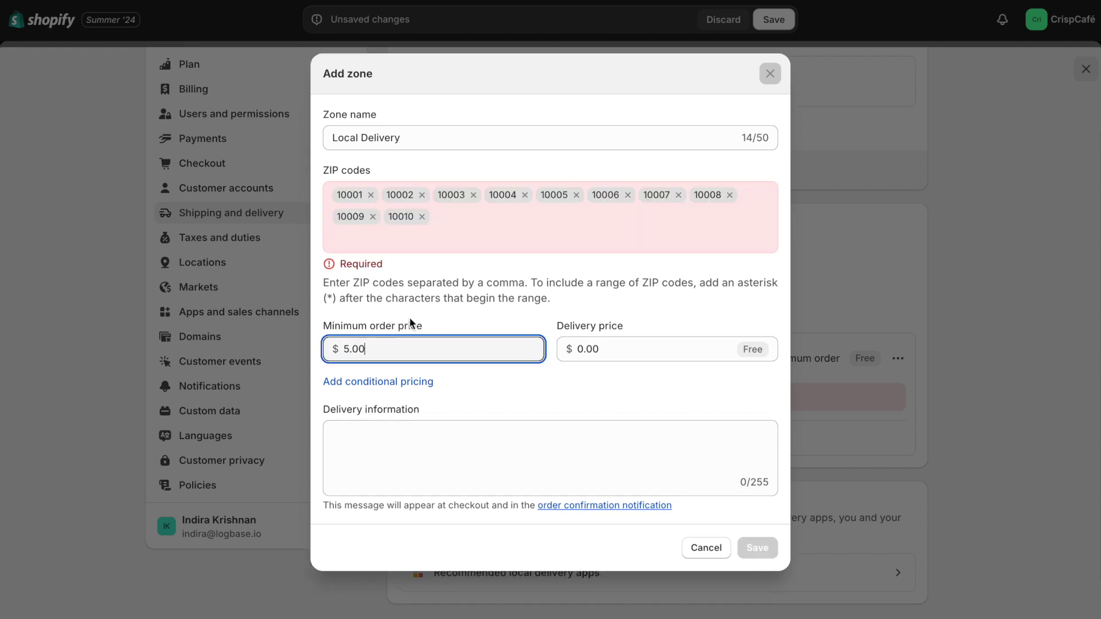
- Set conditional pricing: $10 delivery up to $90.00, free above
click(635, 344)
text(10)
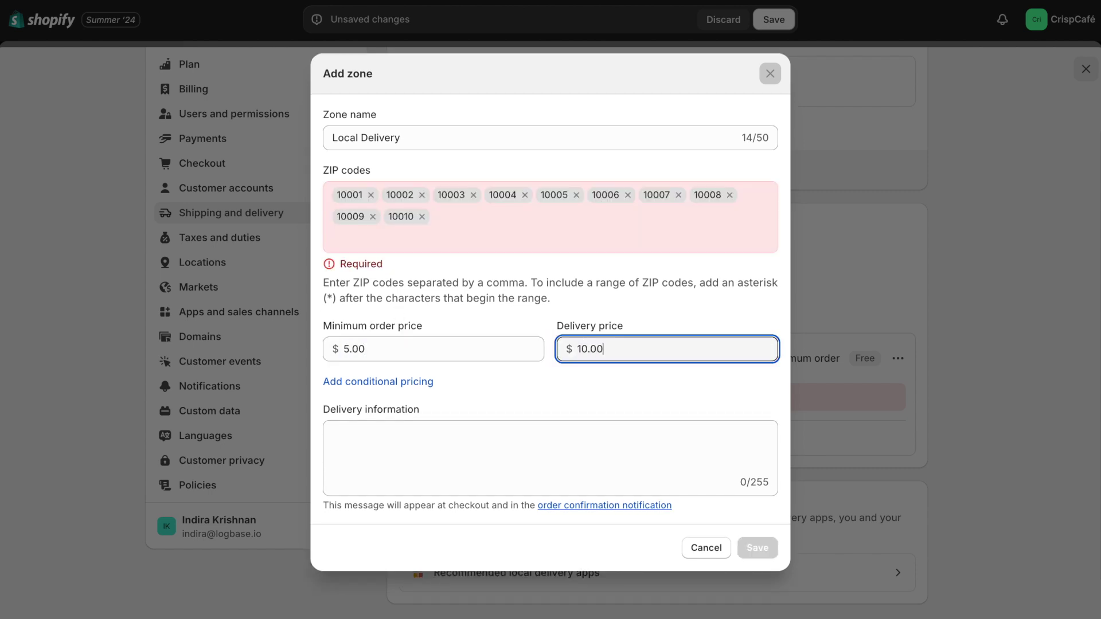
click(427, 383)
click(398, 402)
text(90)
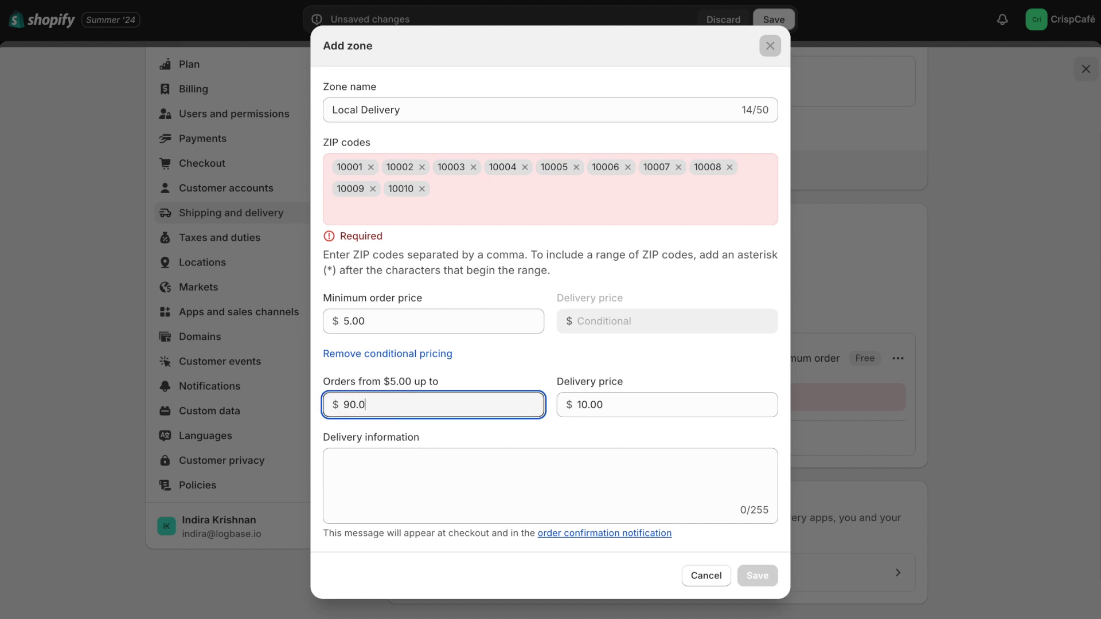
click(619, 404)
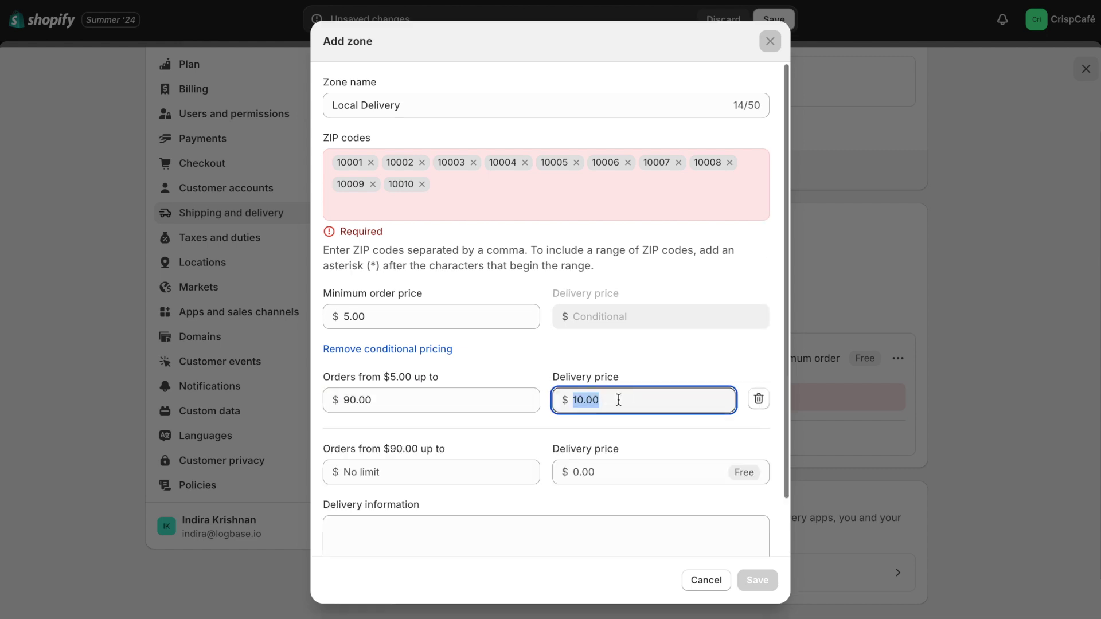
click(615, 470)
click(519, 190)
scroll(612, 281, down, 2)
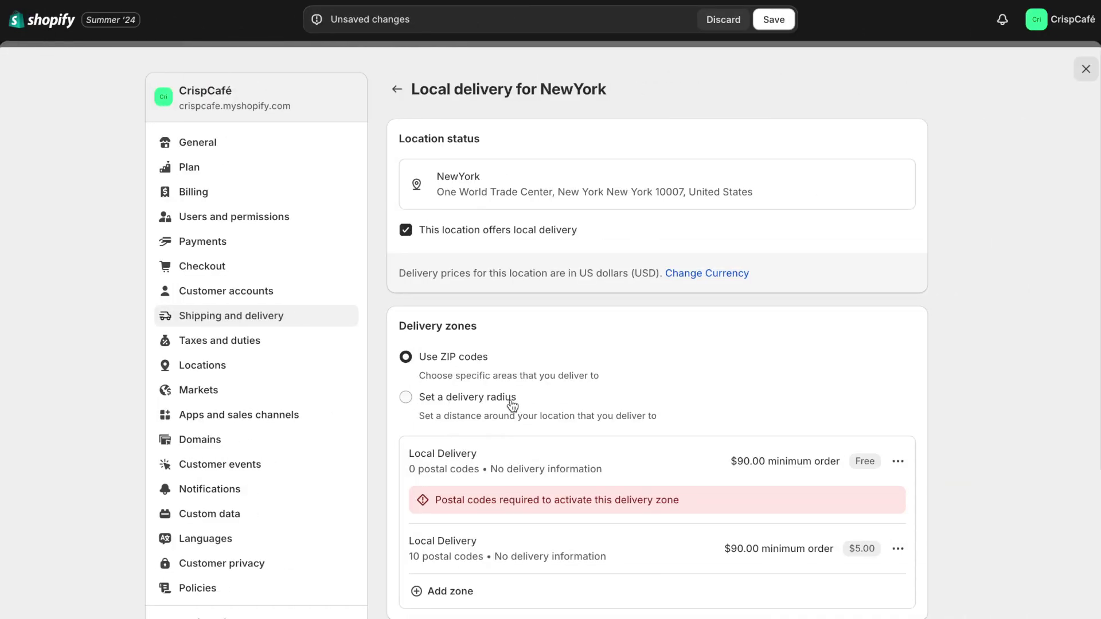
- Switch delivery zones to a radius around the store and review the first zone unchanged
click(406, 399)
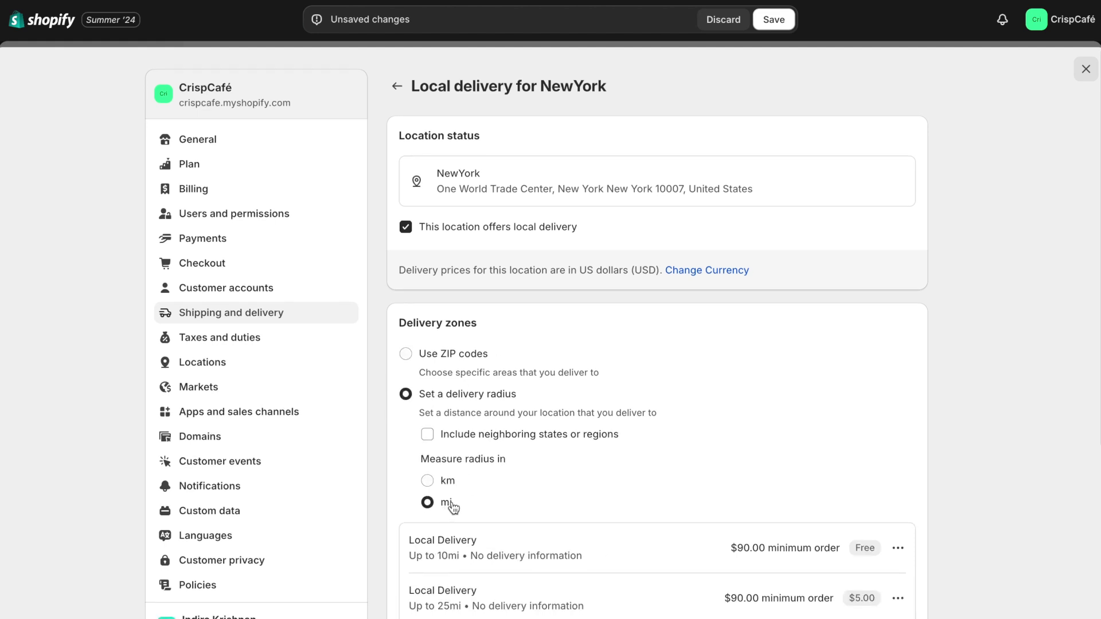
scroll(659, 437, down, 3)
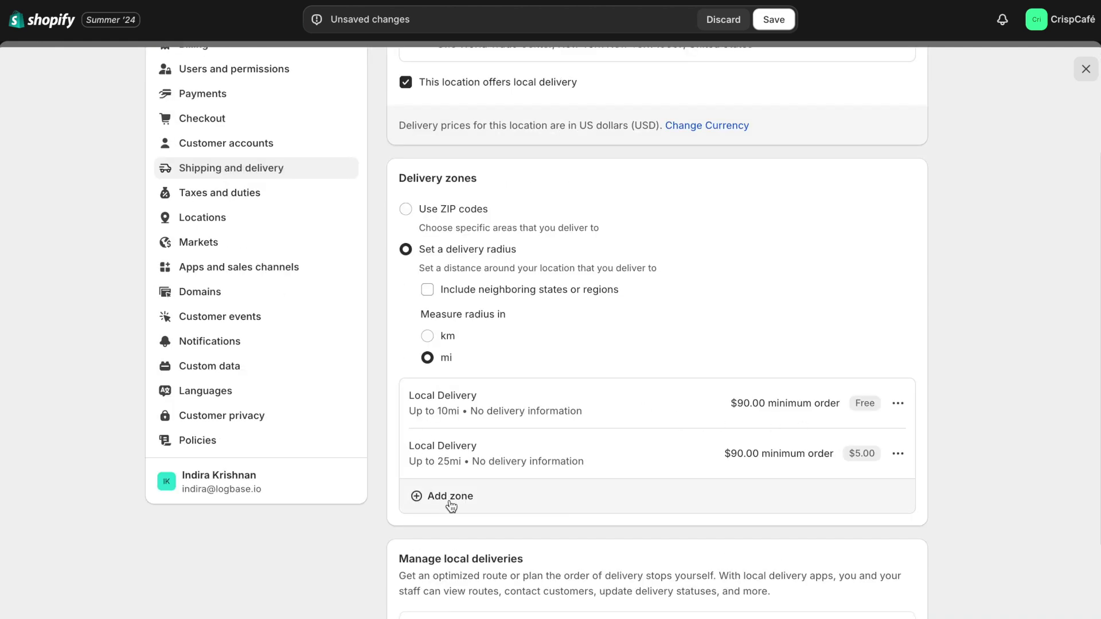
click(898, 403)
click(888, 433)
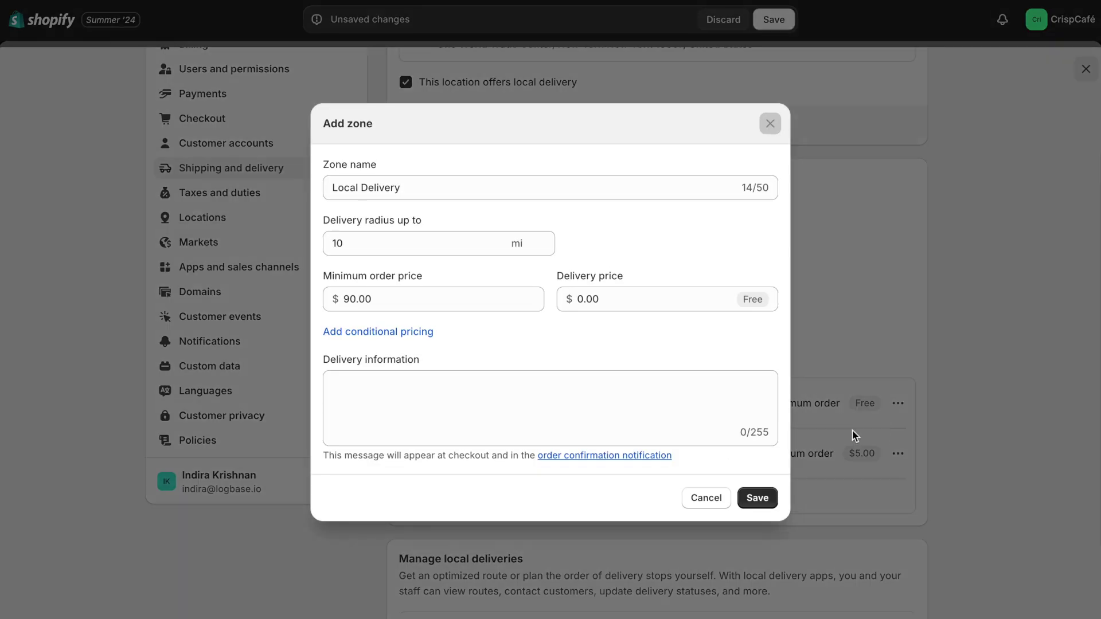
click(378, 242)
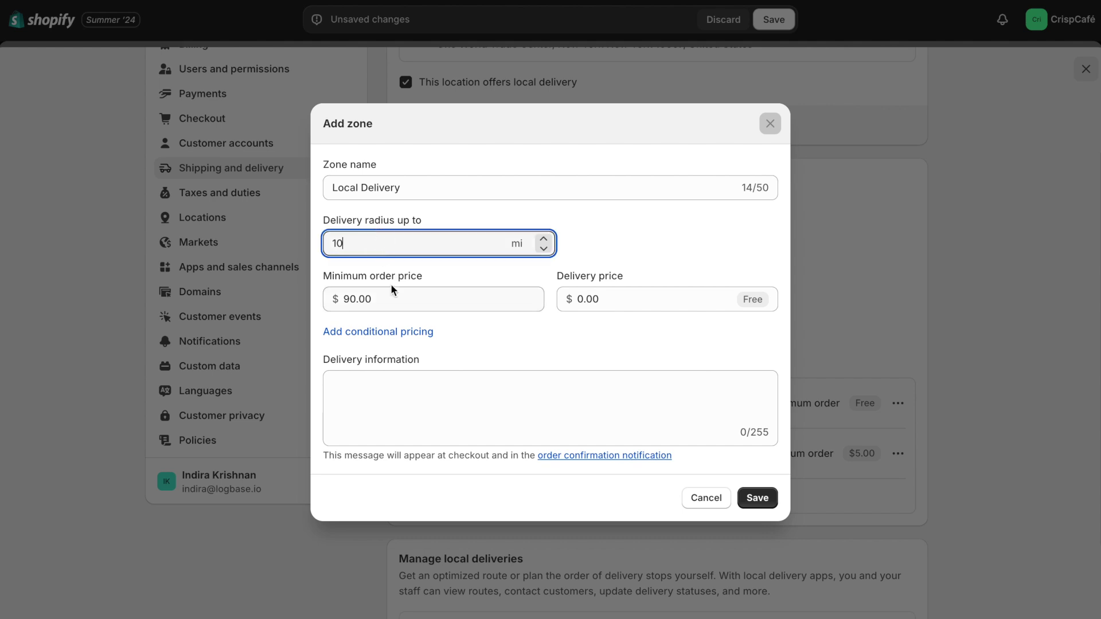
key(Tab)
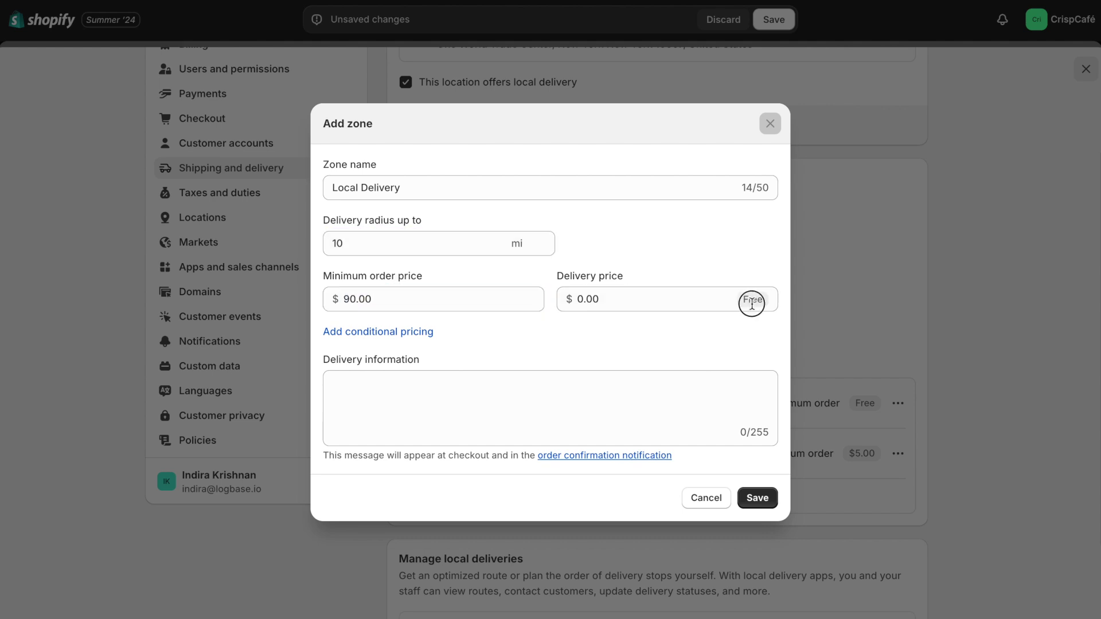
click(752, 300)
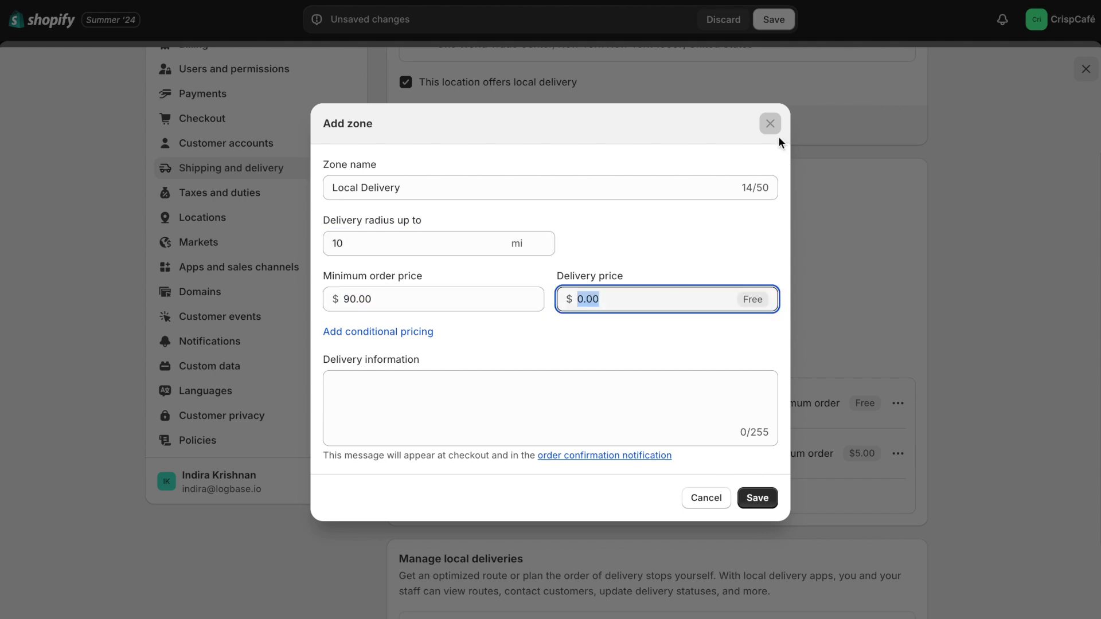
click(770, 124)
- Adjust the 25 mi zone's radius, add its delivery information, and save it
click(898, 454)
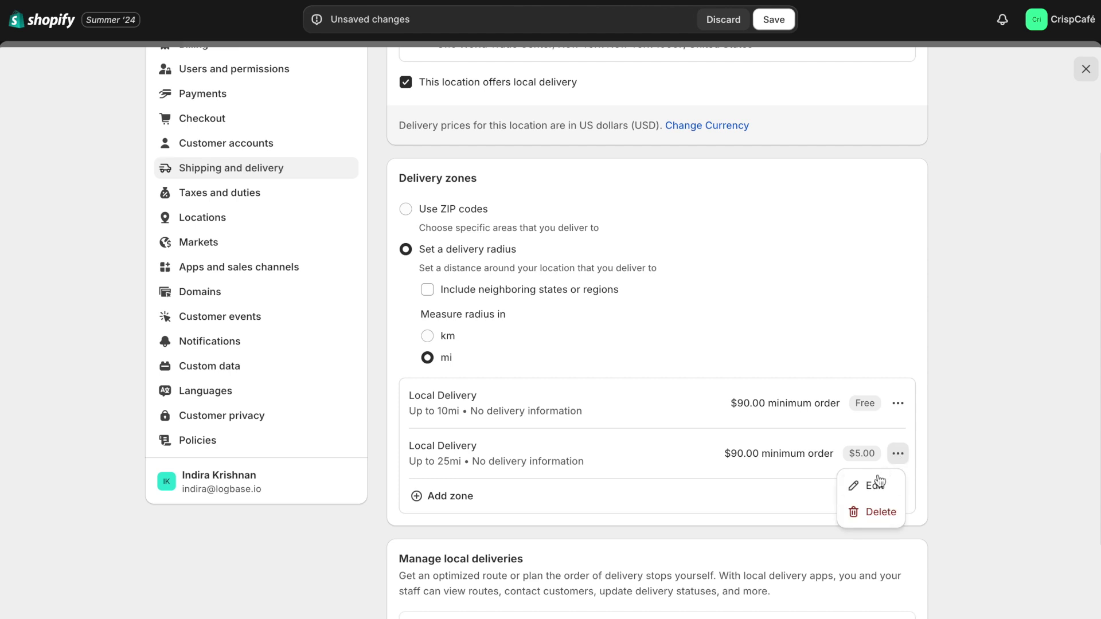
click(874, 484)
click(583, 296)
double_click(582, 297)
click(367, 240)
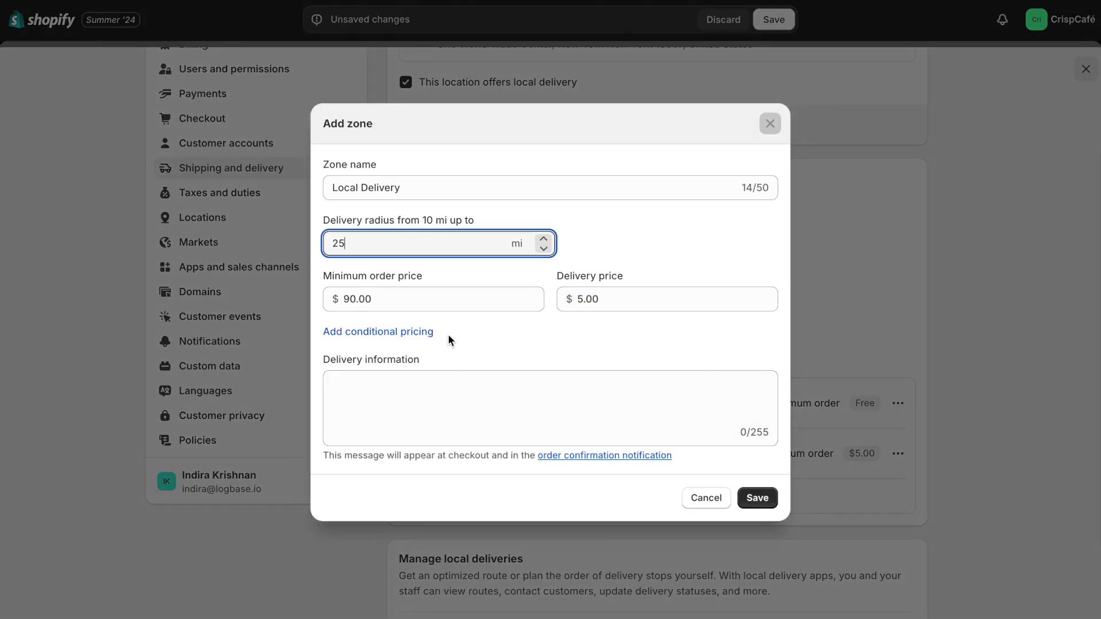
mouse_move(449, 338)
mouse_down()
mouse_move(344, 338)
mouse_move(359, 404)
mouse_up()
click(359, 404)
text(Exclusive)
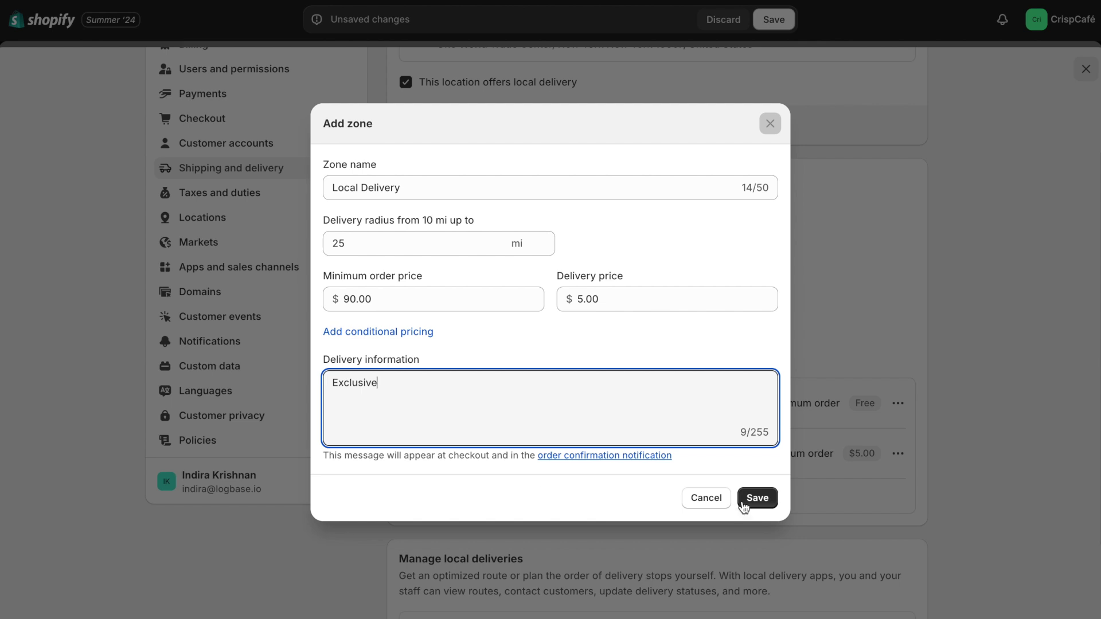
click(743, 505)
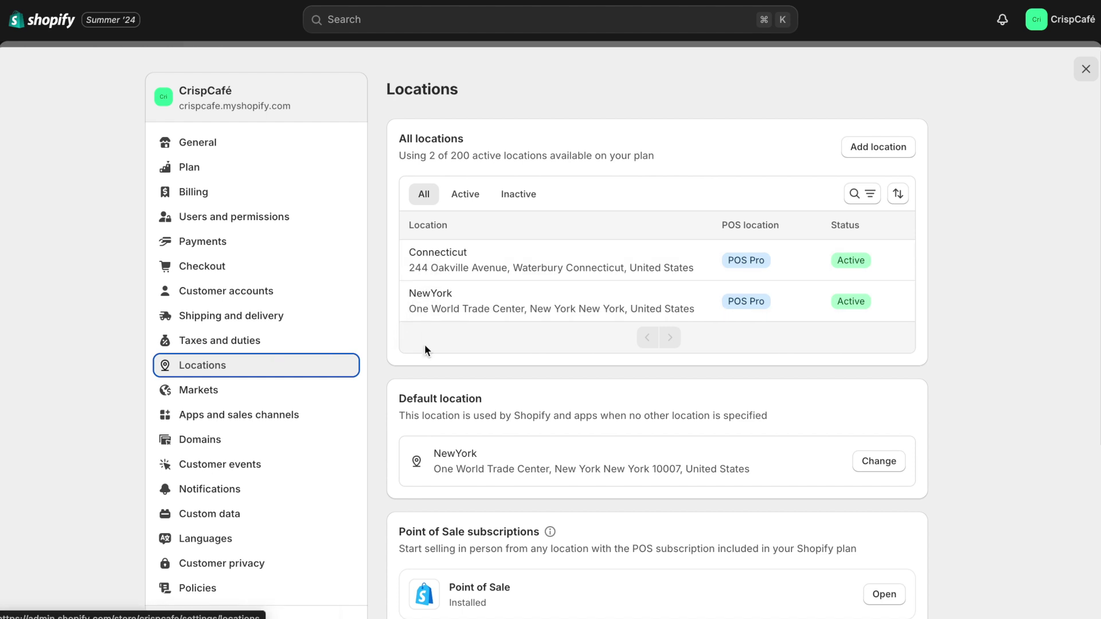
- Review the shipping settings and the store locations list, starting a new location
click(243, 326)
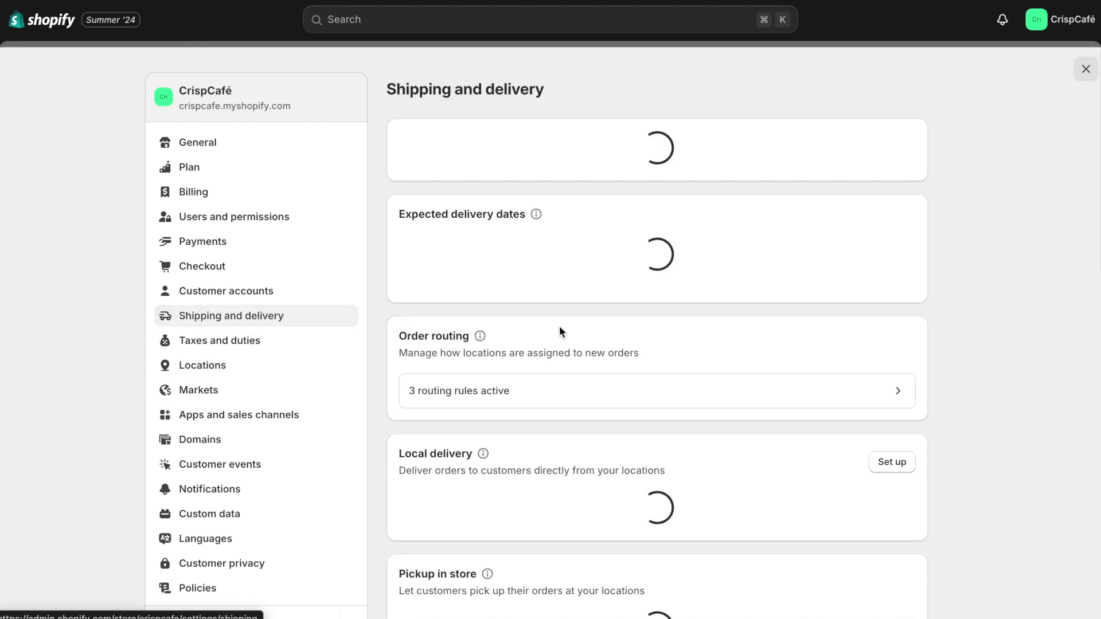
scroll(567, 361, down, 2)
scroll(567, 379, down, 1)
scroll(567, 386, down, 2)
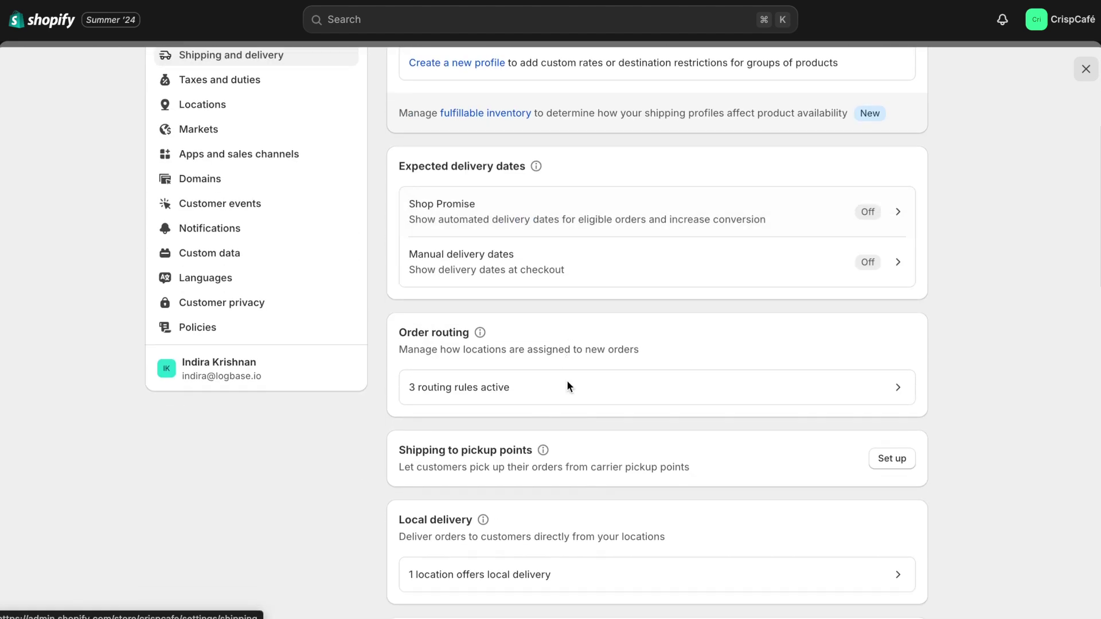
scroll(571, 413, down, 2)
scroll(516, 487, down, 1)
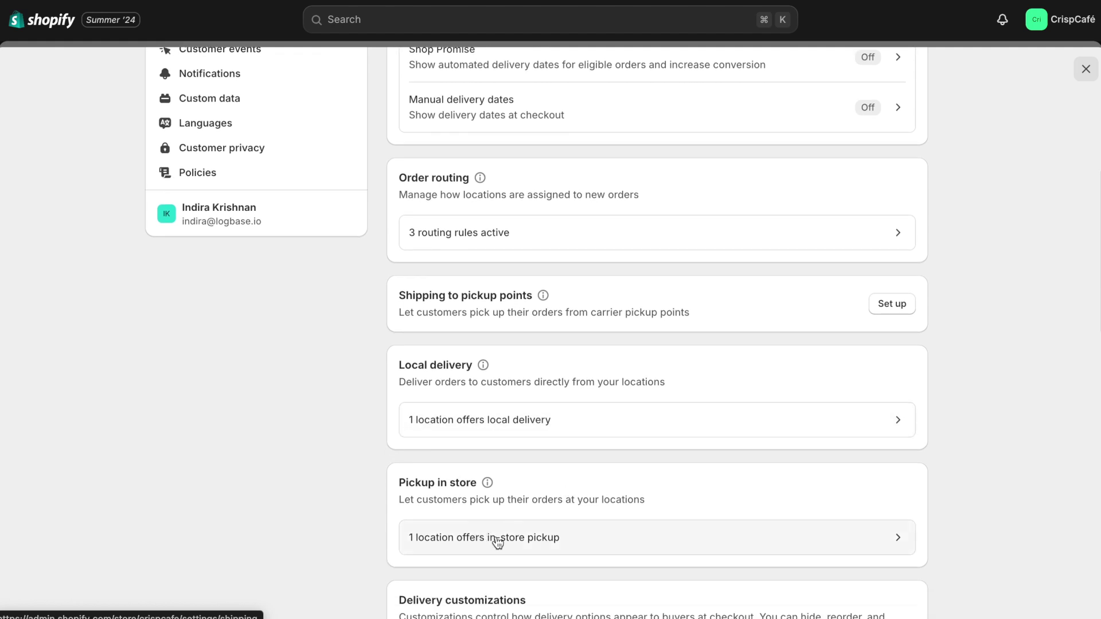
scroll(321, 390, up, 7)
click(214, 366)
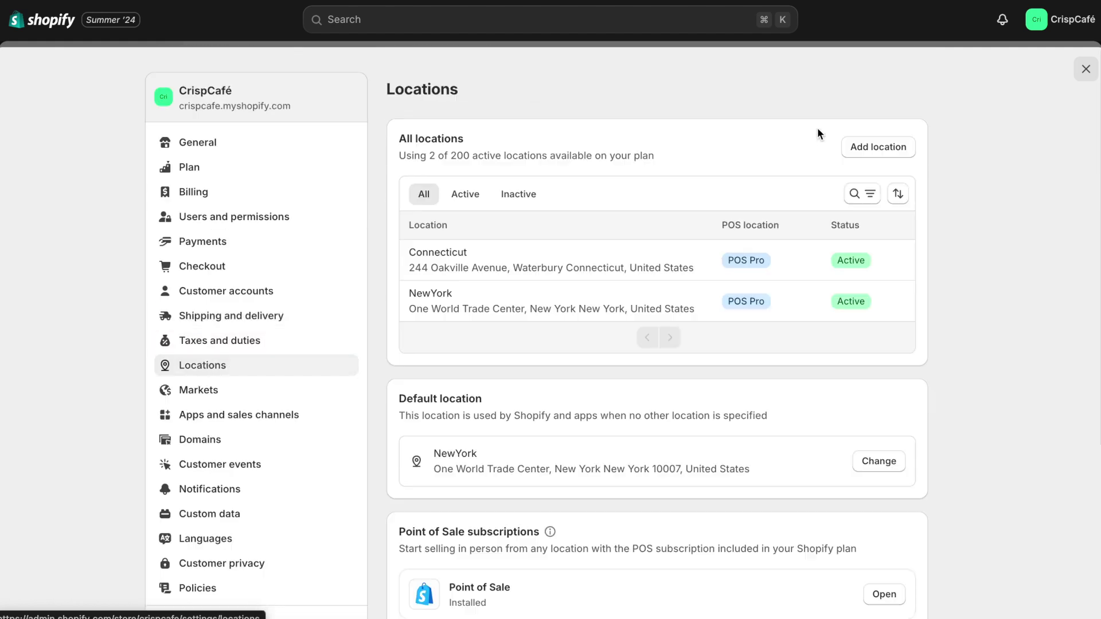
click(872, 148)
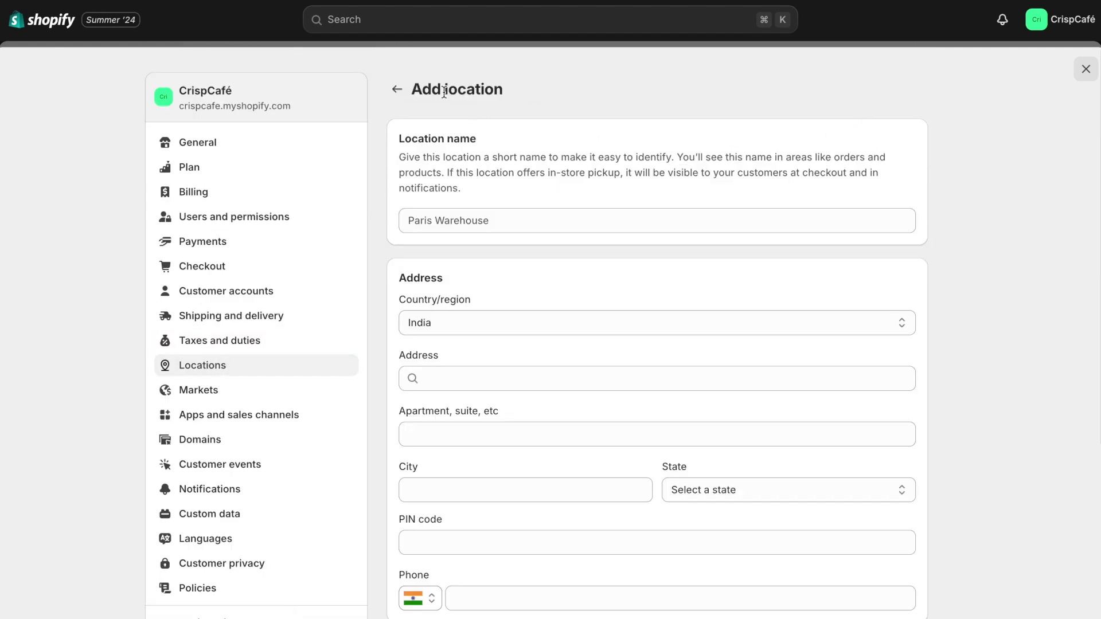
- Return to Shipping and delivery and begin the Pickup in store setup
click(267, 315)
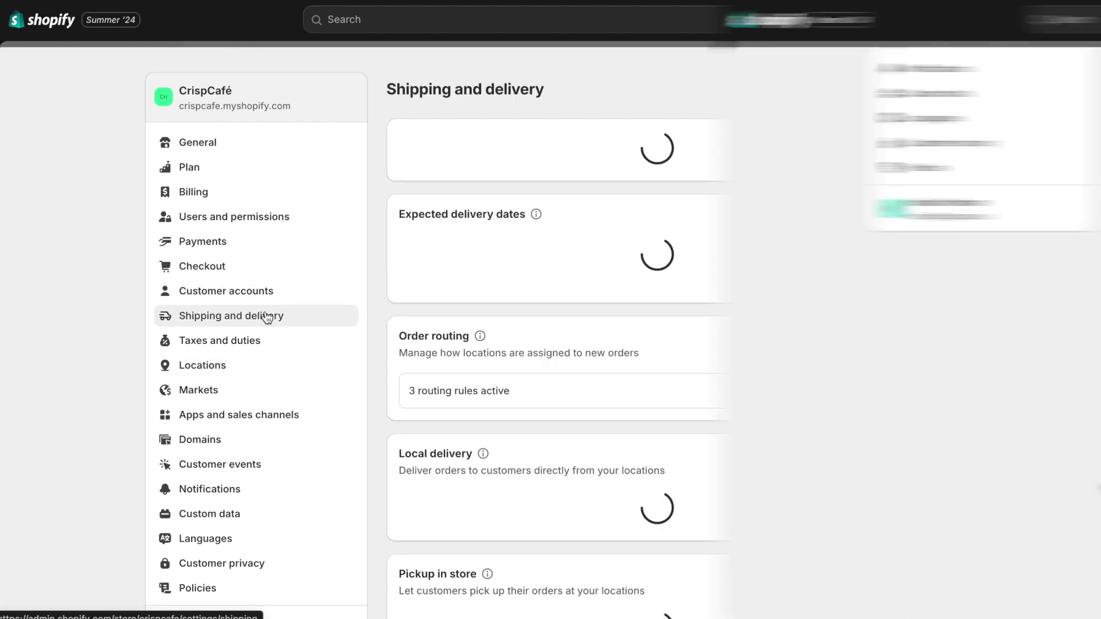
scroll(551, 344, down, 7)
drag(399, 478, 477, 478)
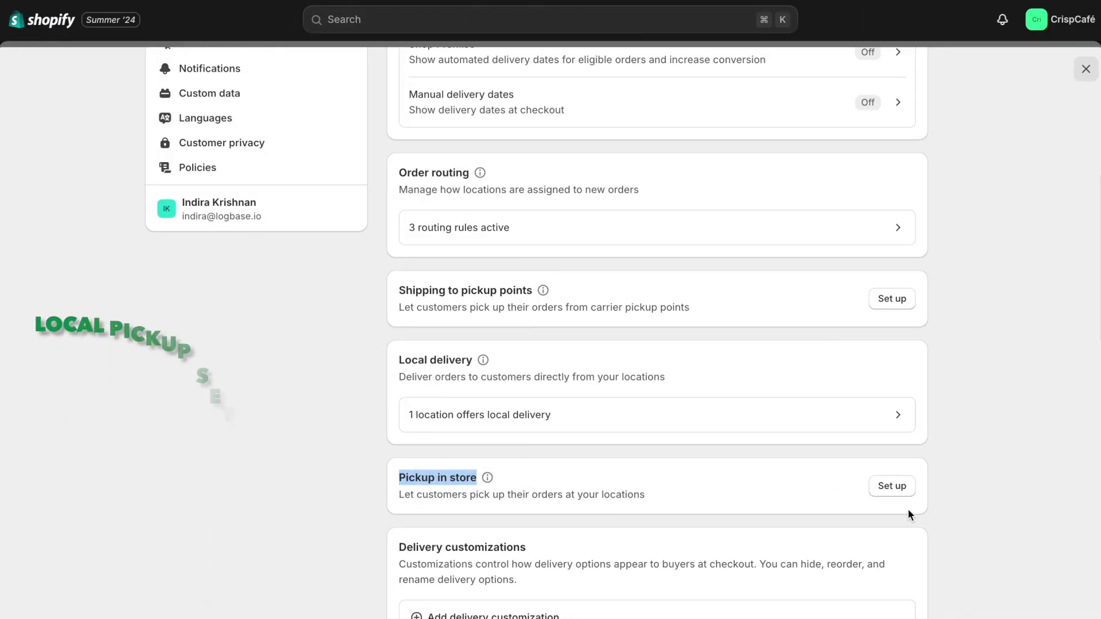
click(894, 489)
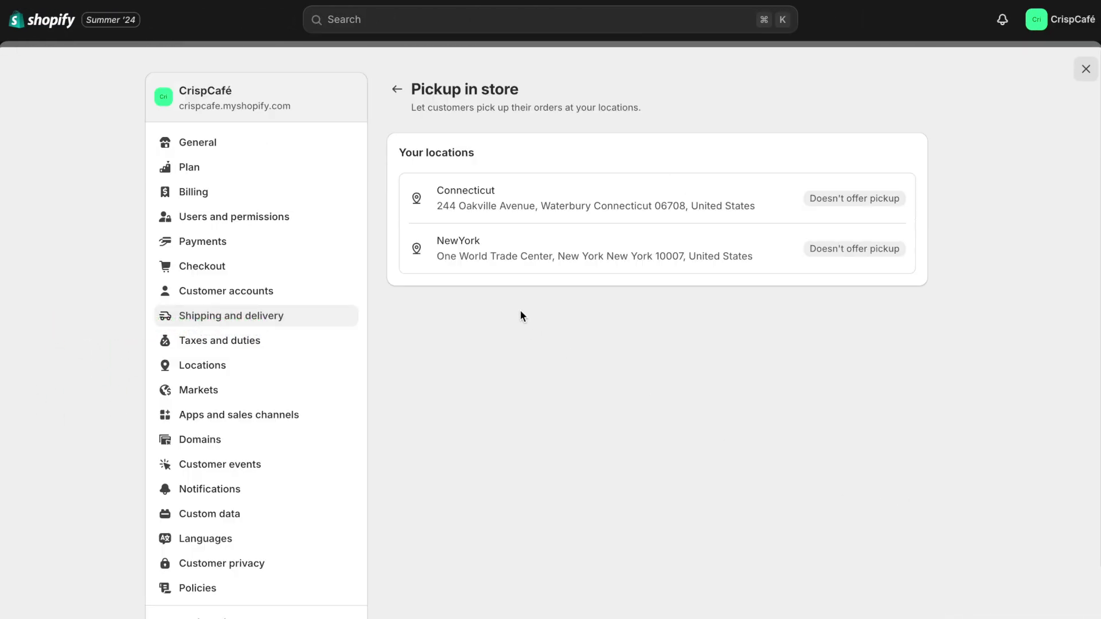
- Enable NewYork in-store pickup with 'Usually ready in 2 hours' and save
click(514, 259)
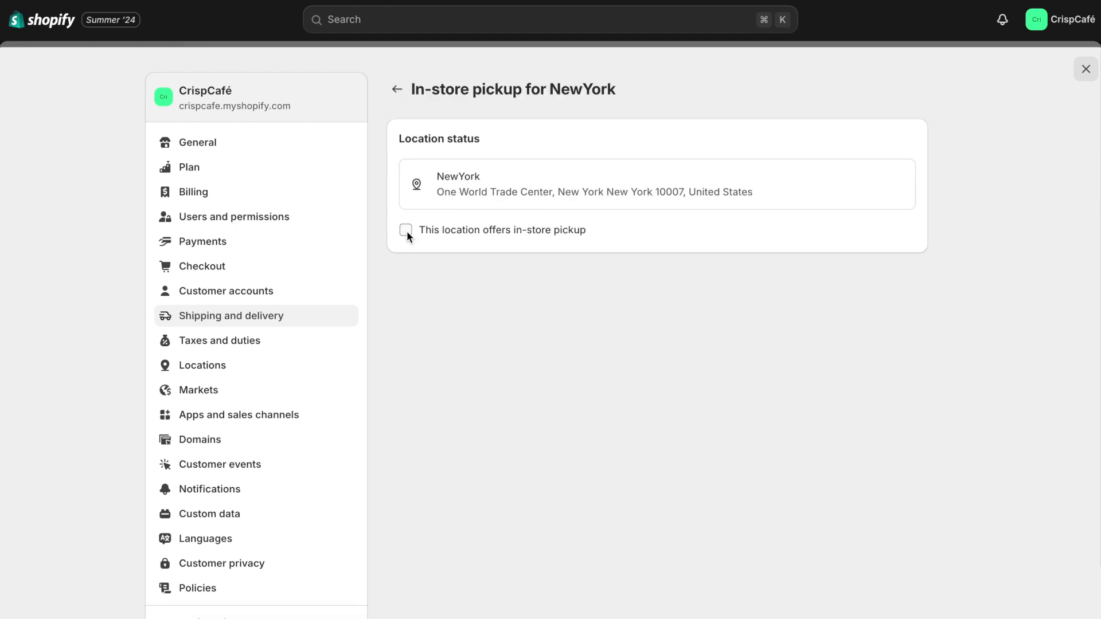
click(406, 230)
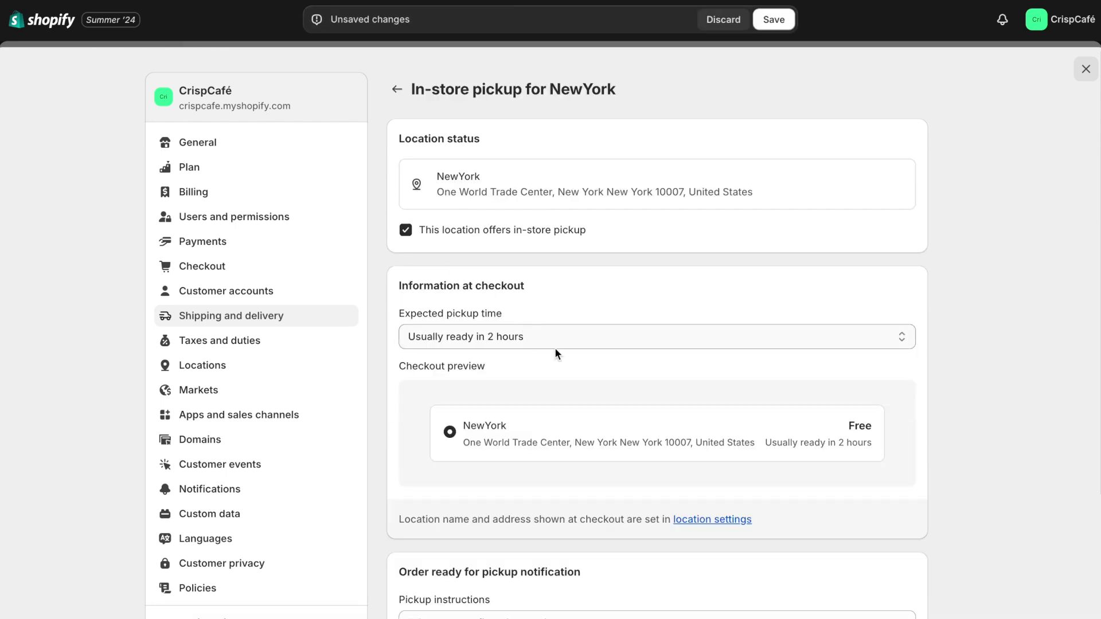
click(711, 343)
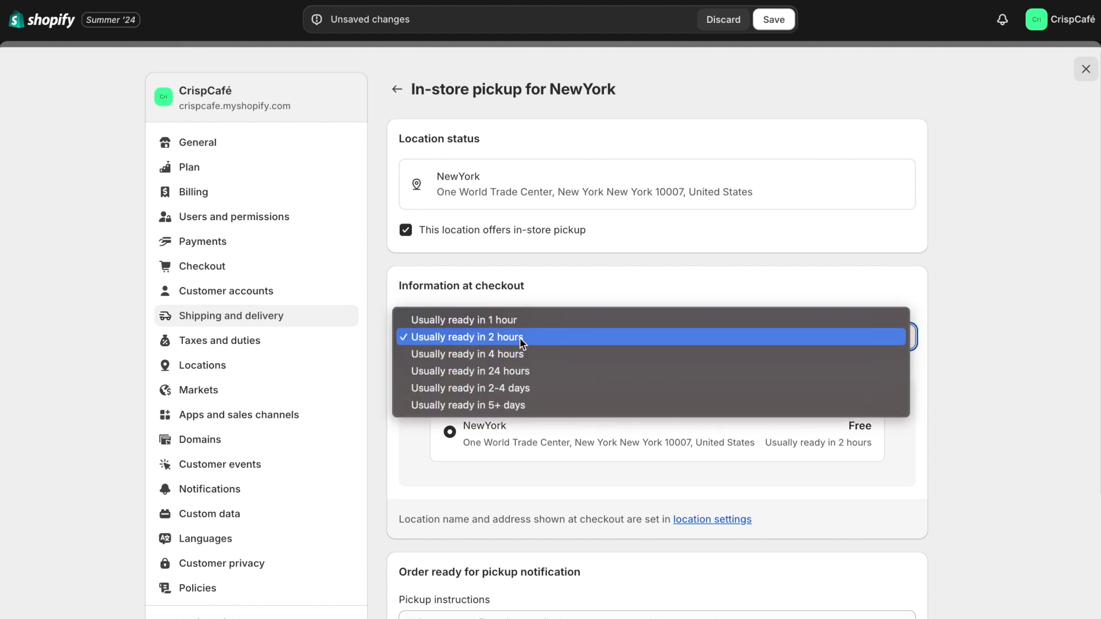
click(542, 342)
scroll(565, 349, down, 1)
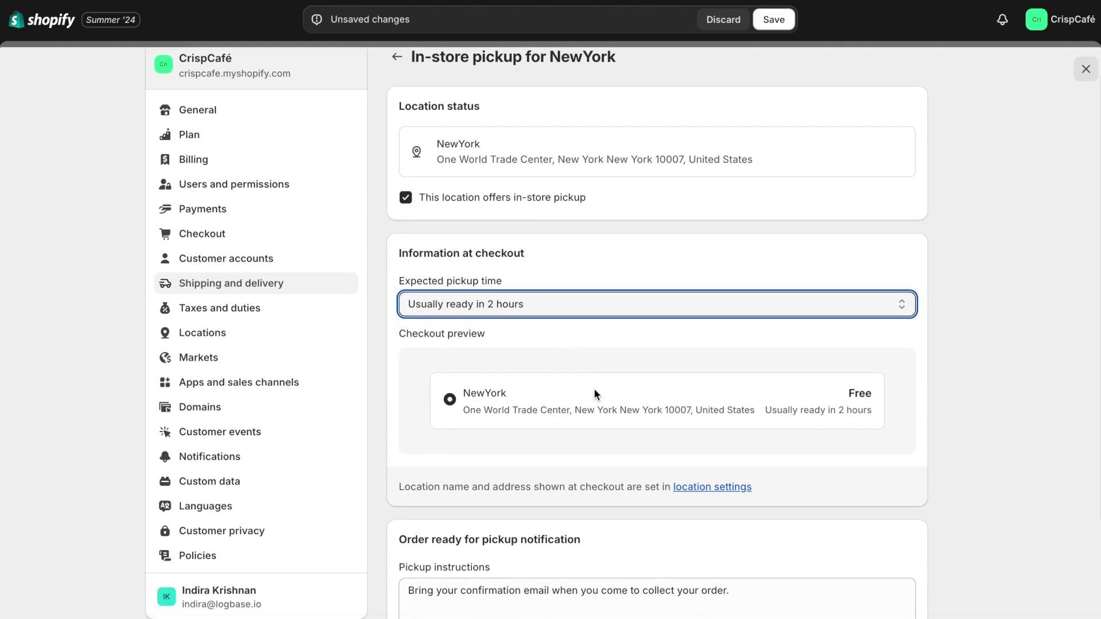
scroll(594, 391, down, 3)
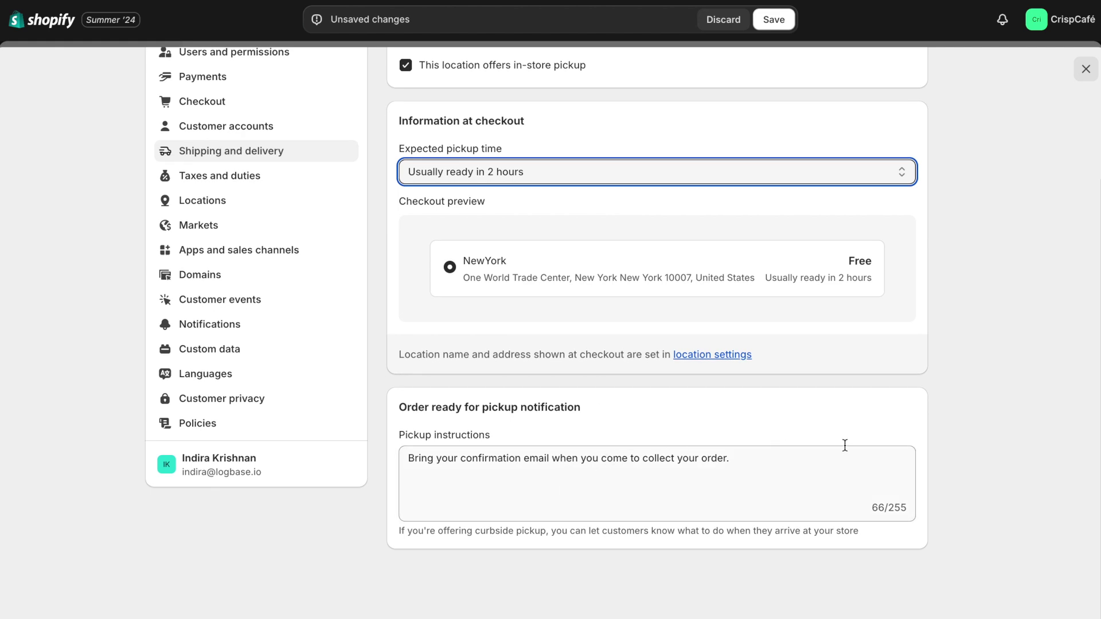
scroll(730, 334, up, 3)
click(771, 20)
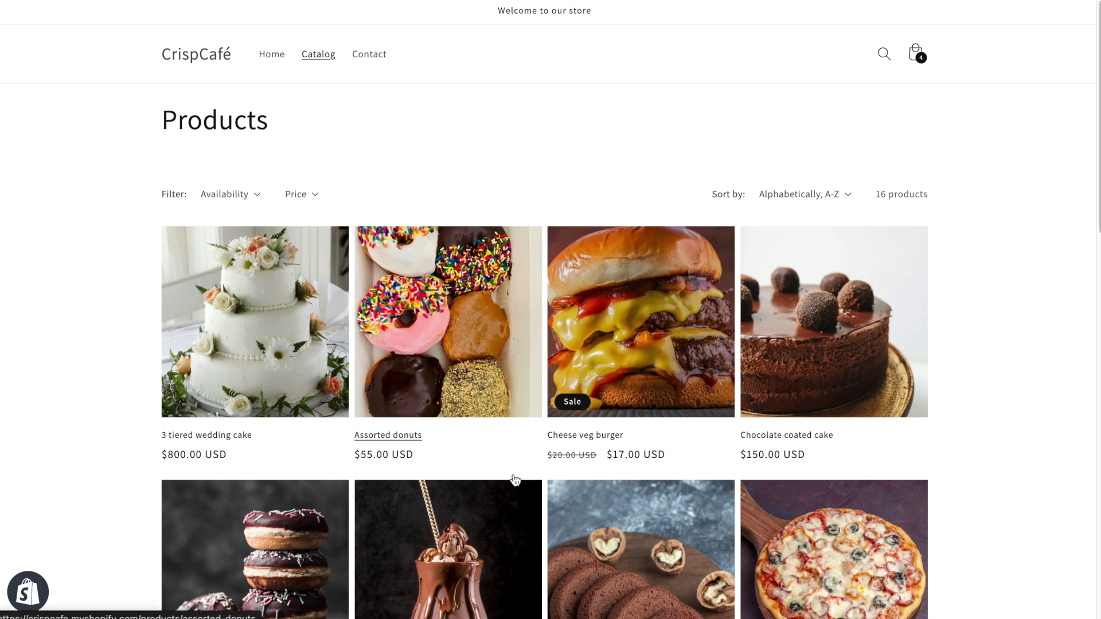
- Check out the $96 cart of burgers and milkshakes
scroll(464, 535, down, 2)
scroll(862, 341, up, 3)
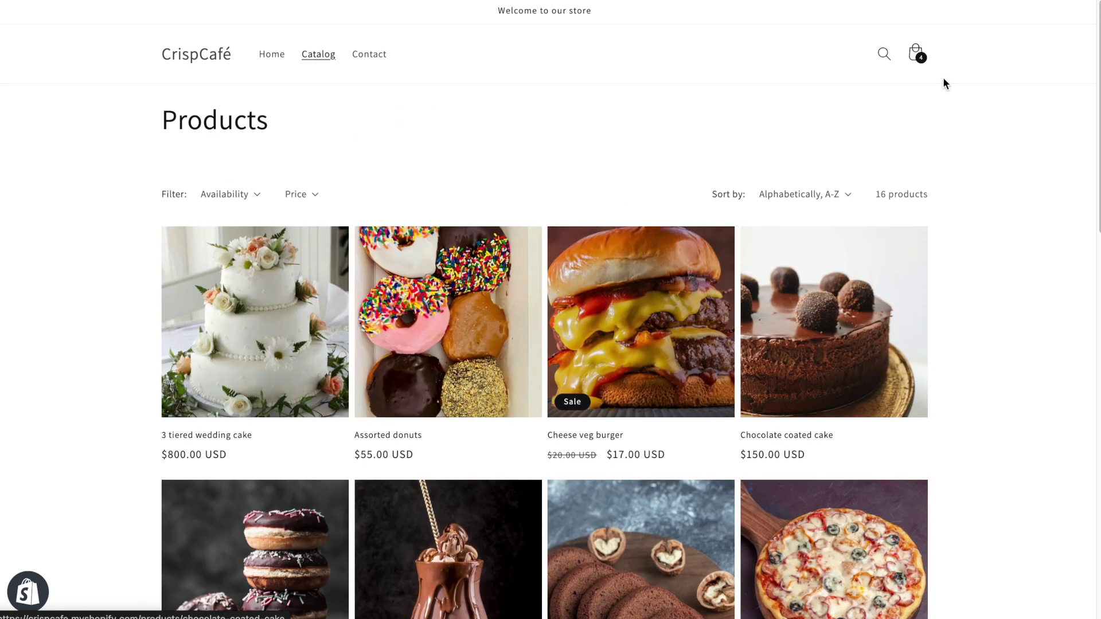
click(922, 61)
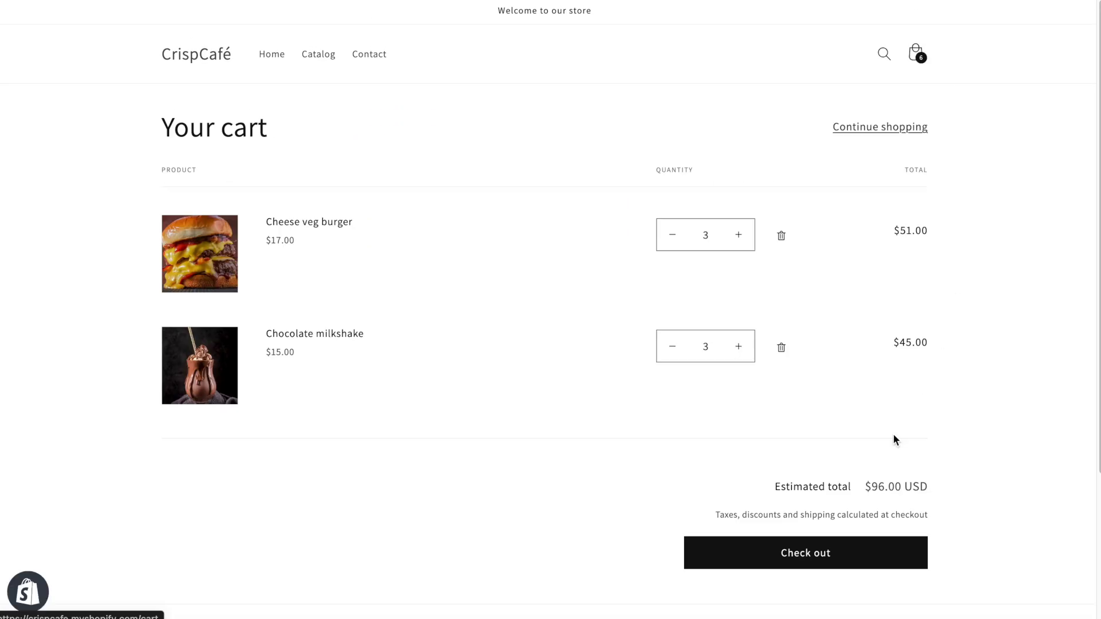
click(768, 561)
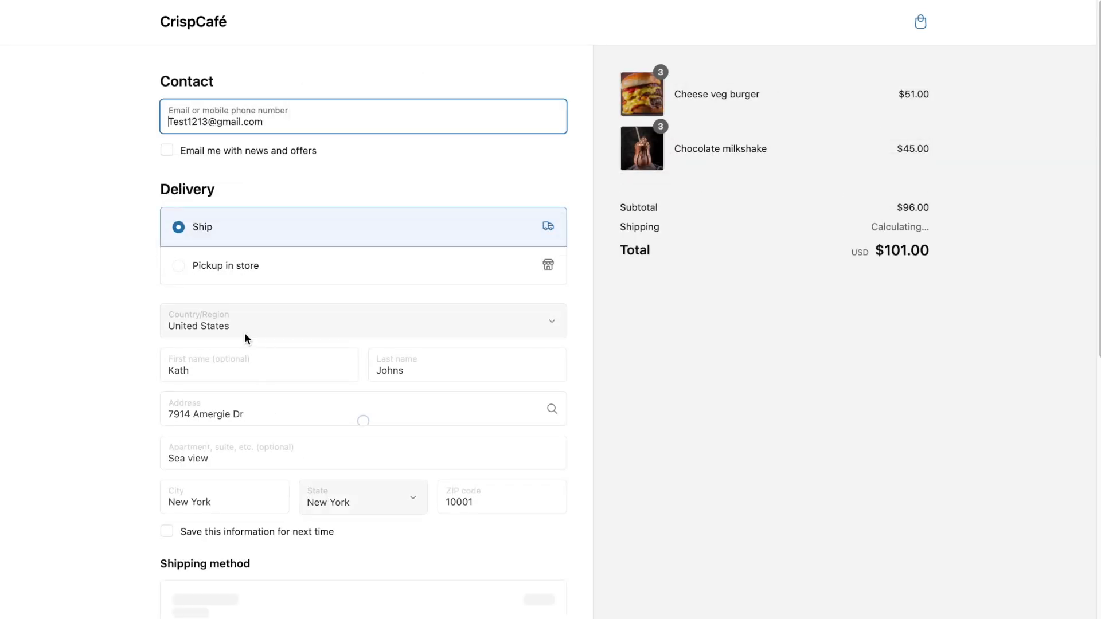
- Confirm the $5.00 Exclusive local delivery rate, then switch the order to pickup in store
click(234, 234)
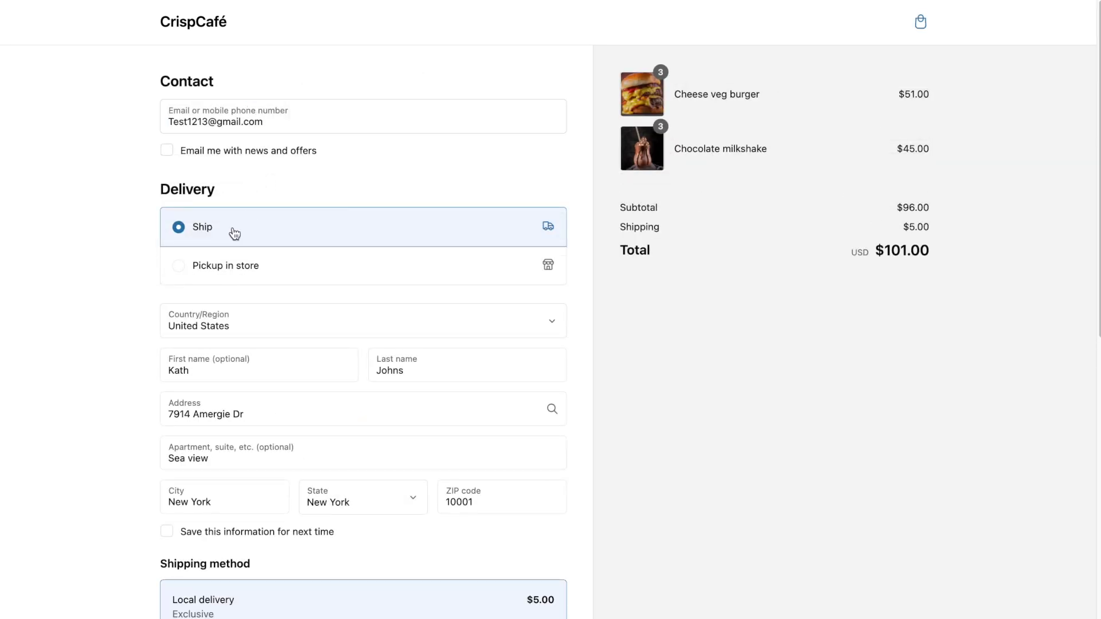
scroll(266, 589, down, 1)
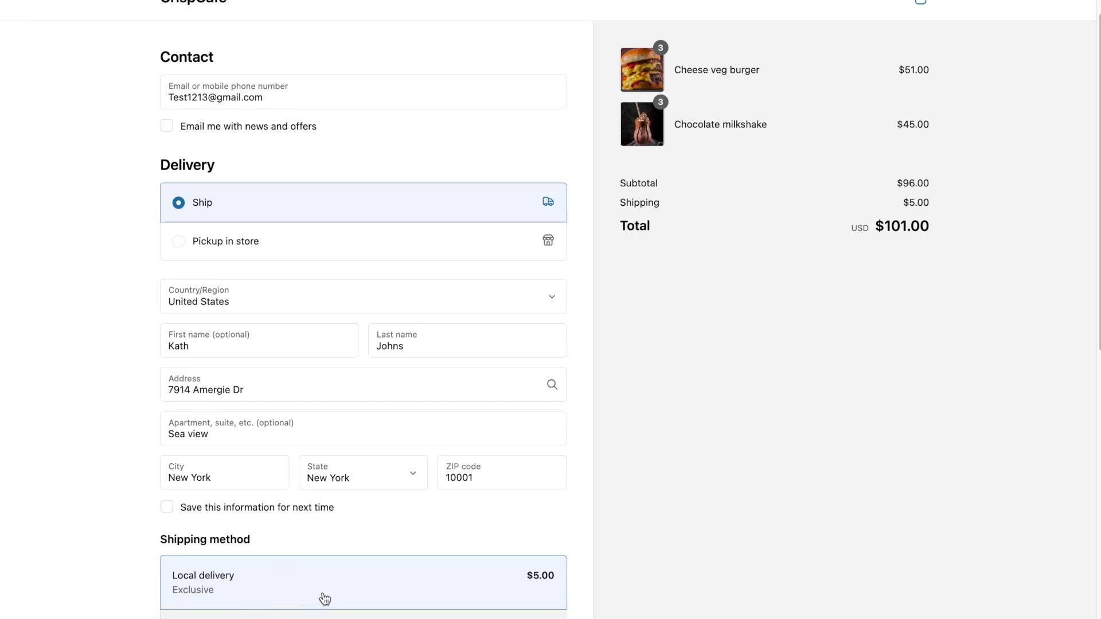
click(179, 244)
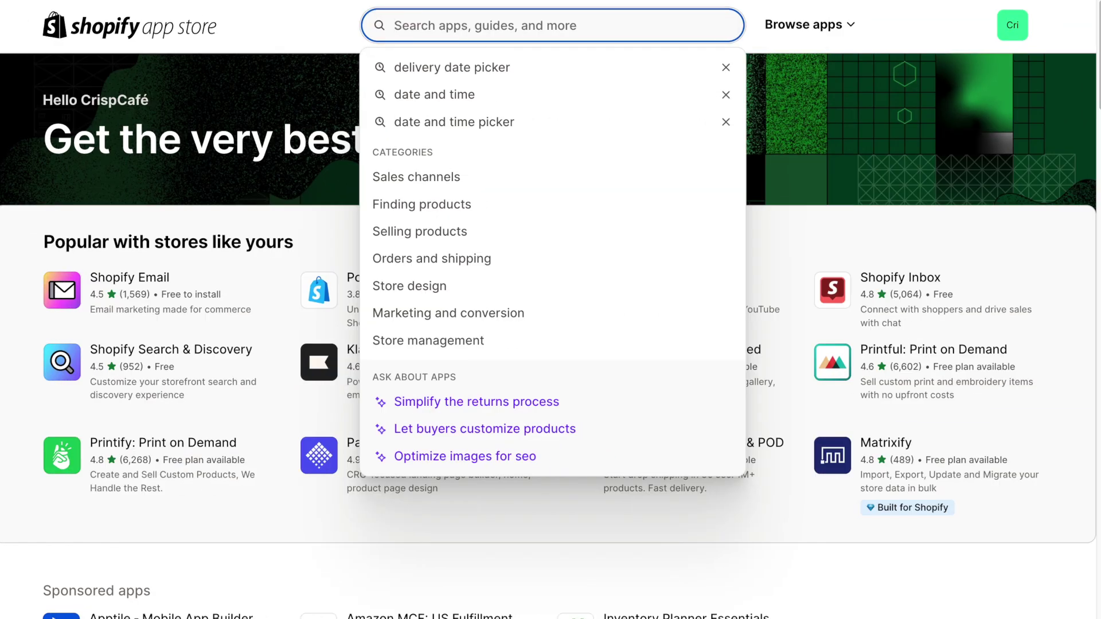
- Search the Shopify App Store for 'Delivery date' apps
text(Delivery date)
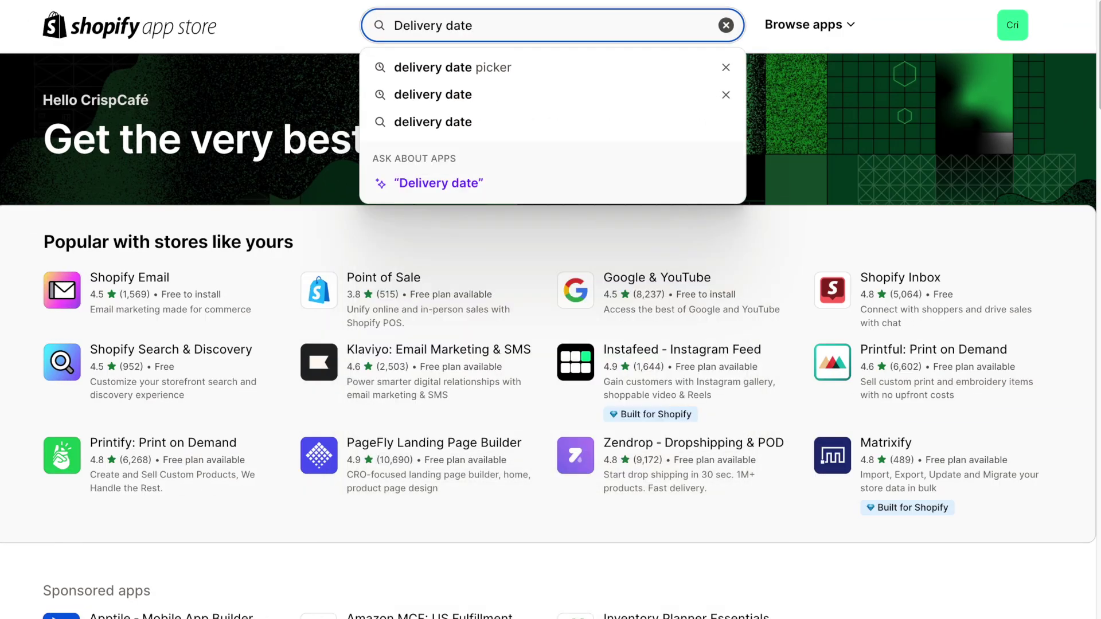
key(Return)
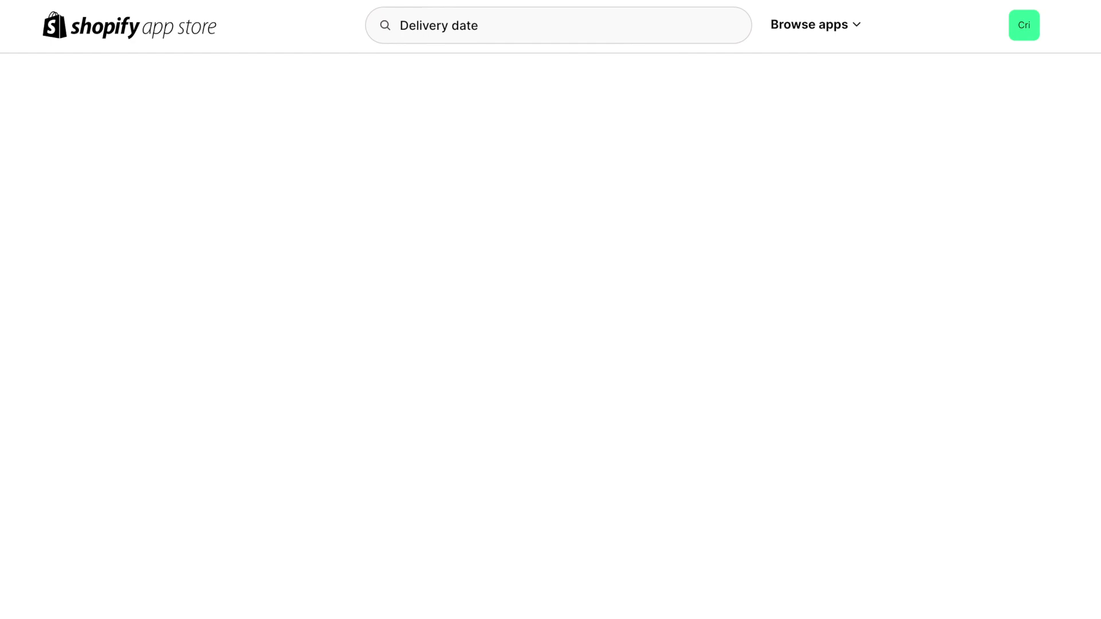